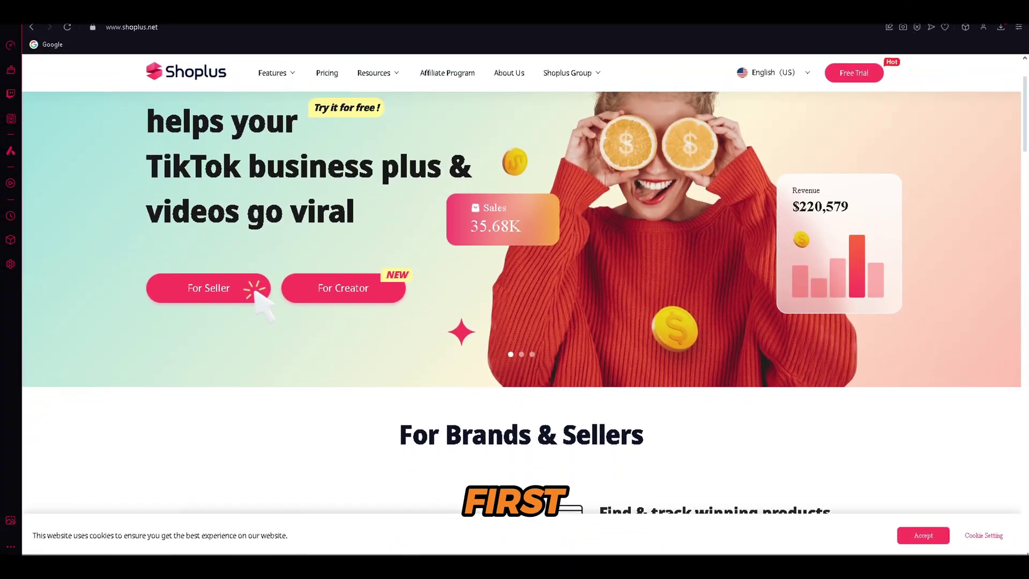
- Browse Shoplus and open the Top Sales products list
{"action": "scroll", "coordinate": [520, 284], "scroll_direction": "down", "scroll_amount": 7}
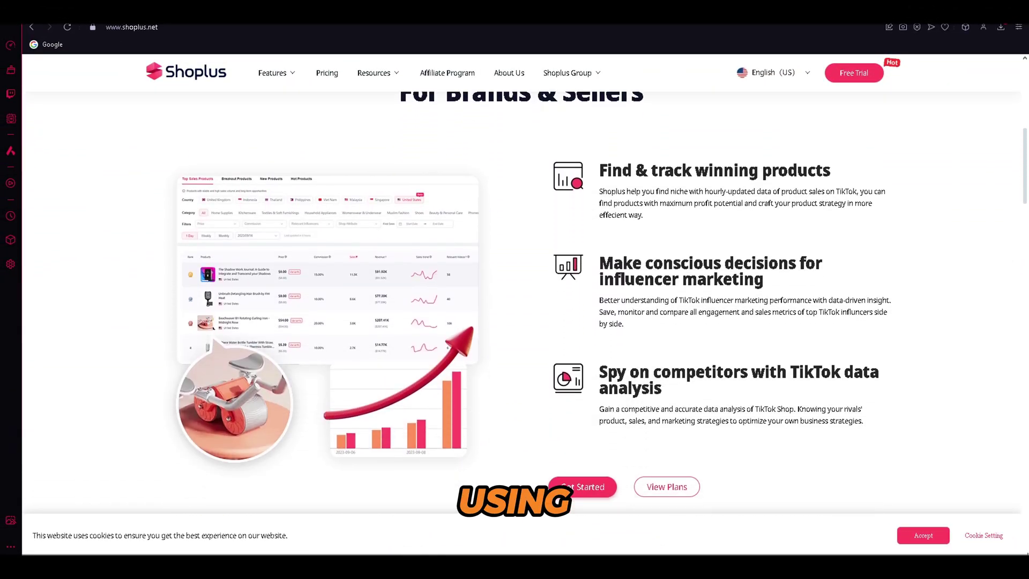
{"action": "scroll", "coordinate": [520, 284], "scroll_direction": "down", "scroll_amount": 5}
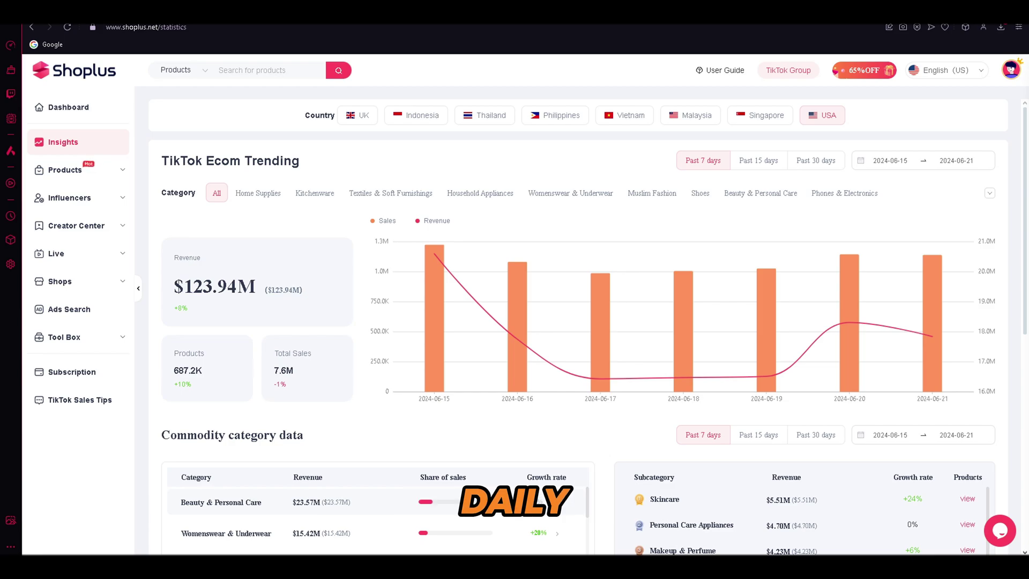
{"action": "scroll", "coordinate": [589, 332], "scroll_direction": "down", "scroll_amount": 3}
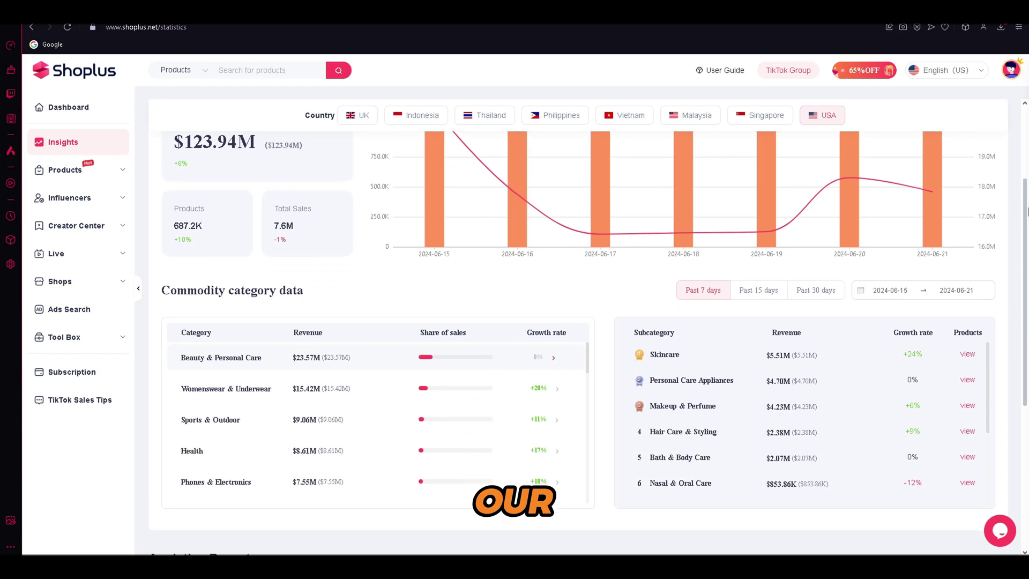
{"action": "scroll", "coordinate": [285, 367], "scroll_direction": "down", "scroll_amount": 3}
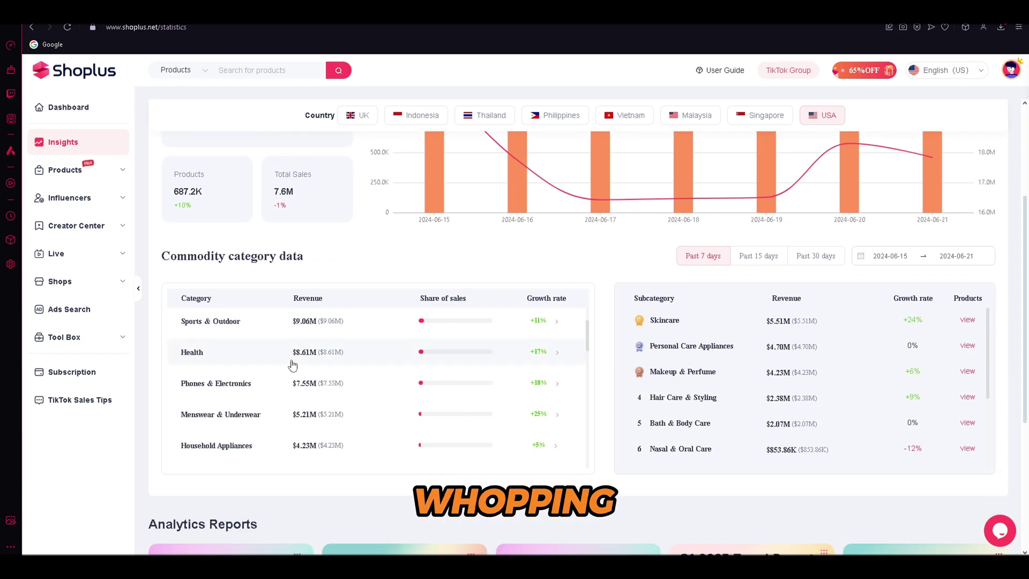
{"action": "scroll", "coordinate": [313, 360], "scroll_direction": "up", "scroll_amount": 3}
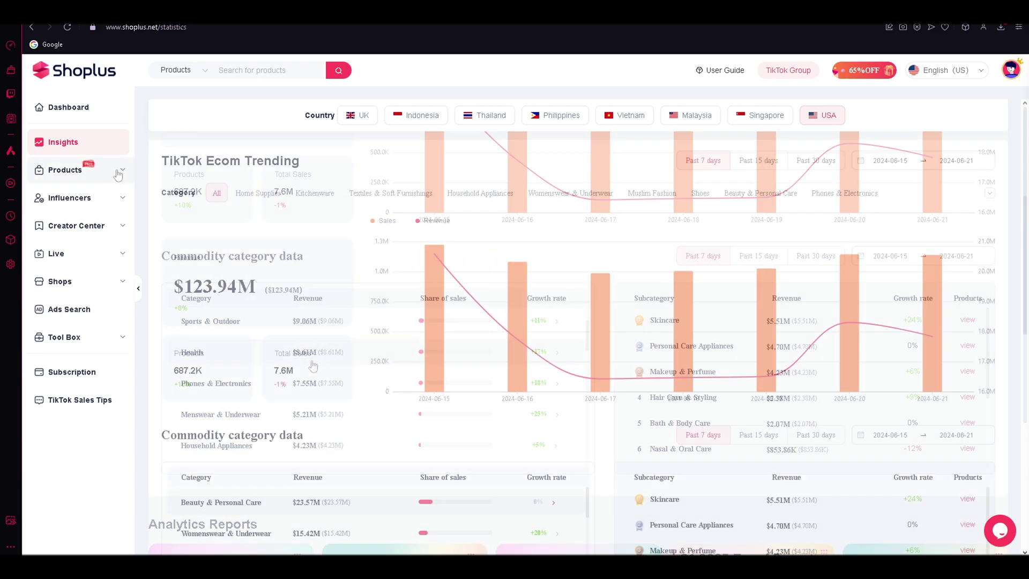
{"action": "left_click", "coordinate": [117, 174]}
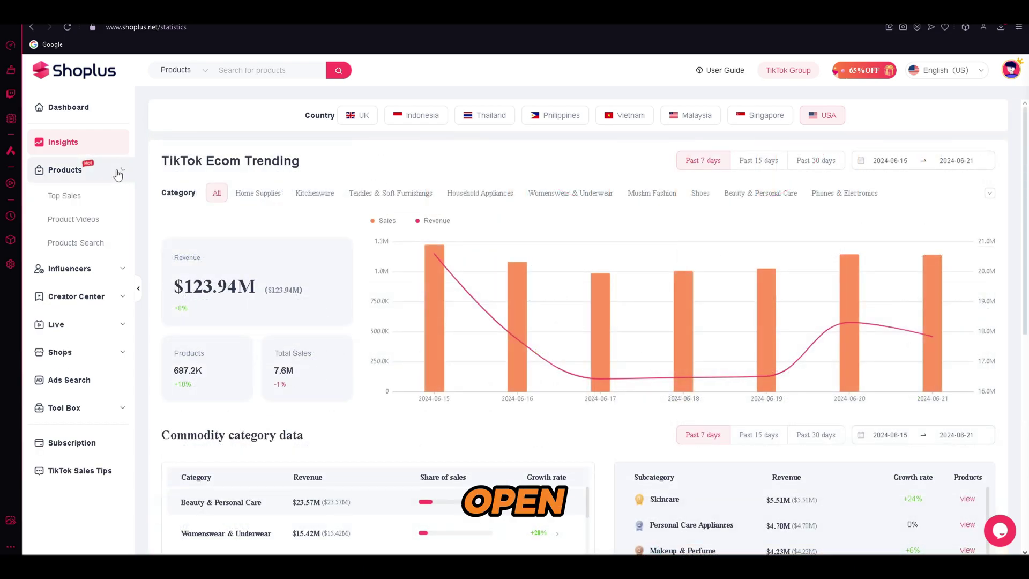
{"action": "left_click", "coordinate": [88, 201]}
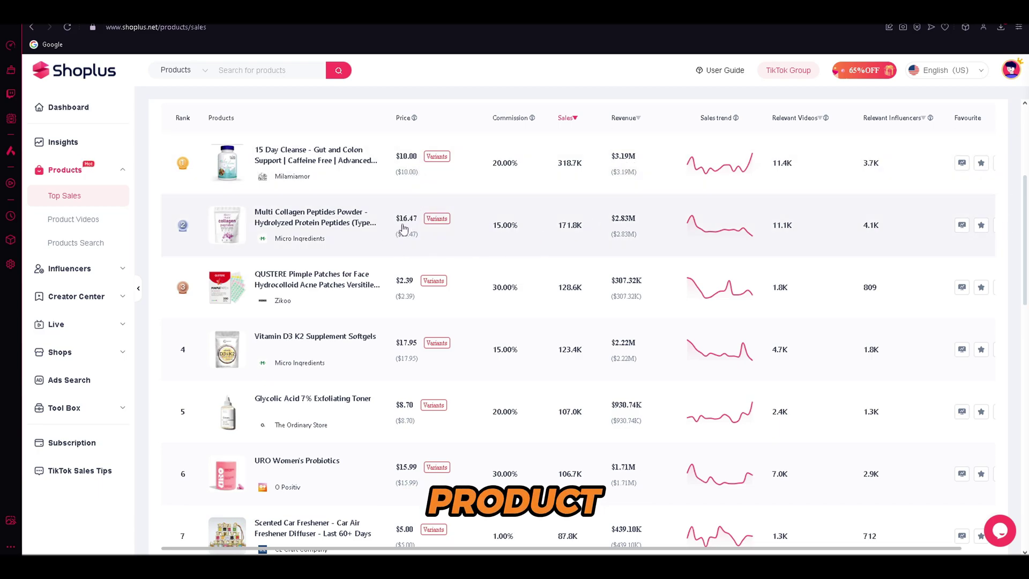
- Open Product Videos and select the supplement video creator's username
{"action": "left_click", "coordinate": [74, 219]}
{"action": "scroll", "coordinate": [1027, 228], "scroll_direction": "down", "scroll_amount": 5}
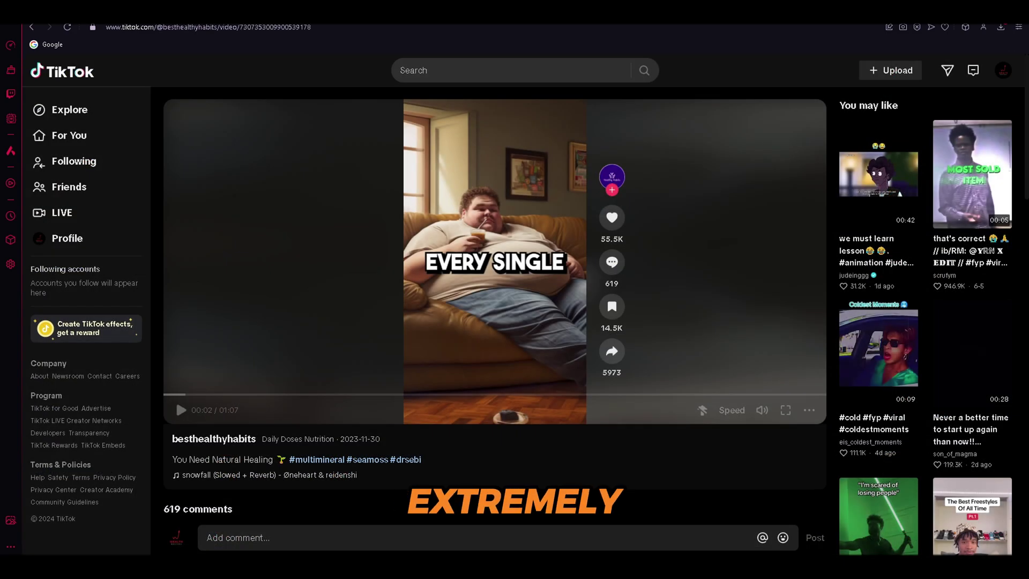
{"action": "left_click_drag", "start_coordinate": [257, 440], "coordinate": [214, 426]}
{"action": "key", "text": "ctrl+c"}
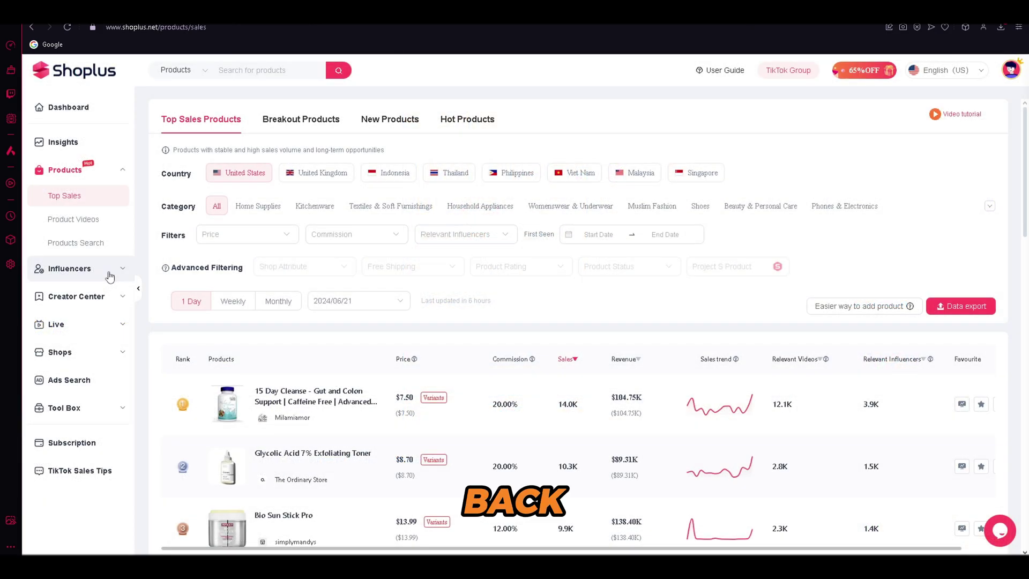
- Search Influencers for the pasted creator username, open their profile and show past 30 days stats
{"action": "left_click", "coordinate": [109, 271]}
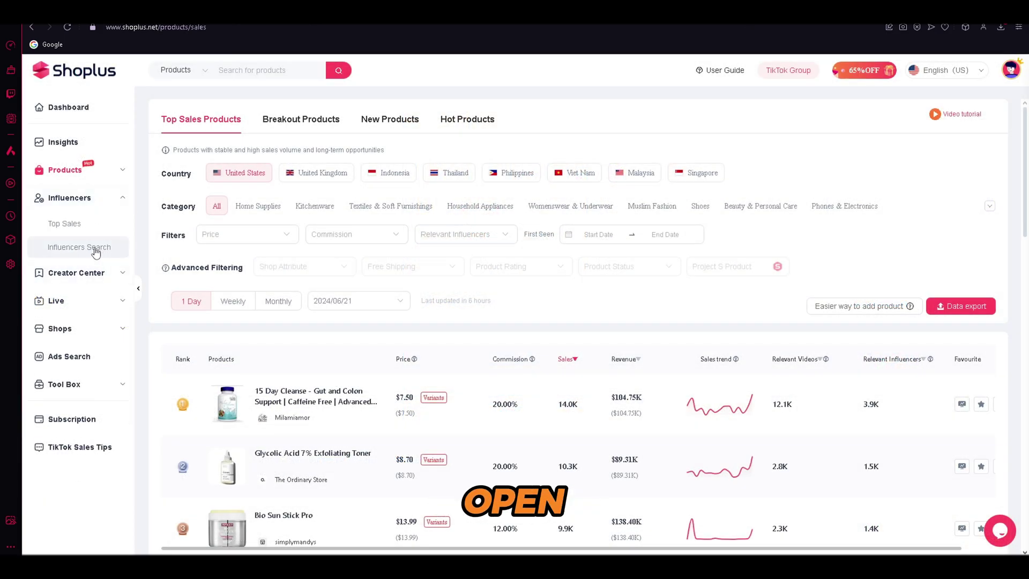
{"action": "left_click", "coordinate": [88, 247]}
{"action": "left_click", "coordinate": [798, 114]}
{"action": "key", "text": "ctrl+v"}
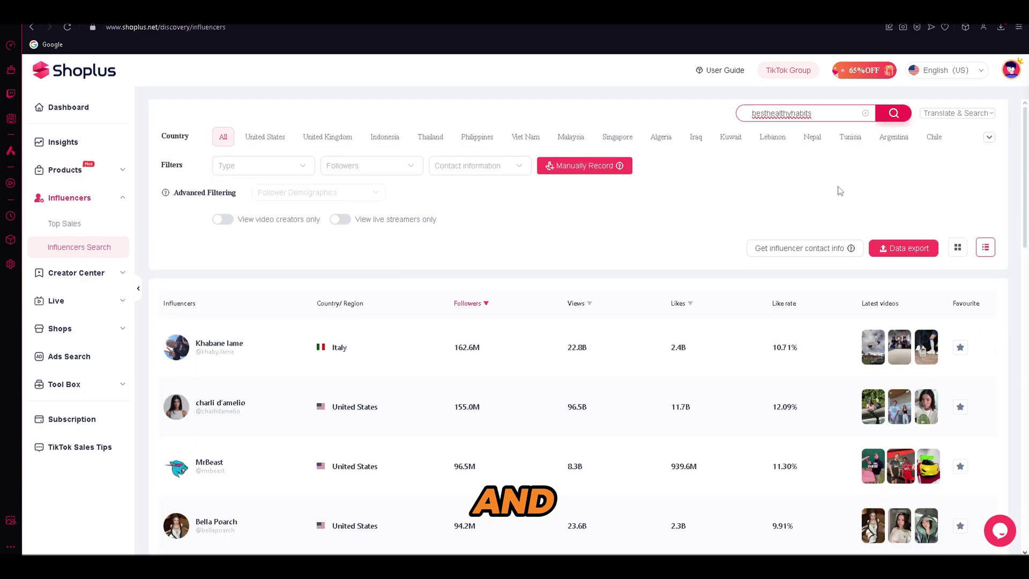
{"action": "left_click", "coordinate": [899, 118]}
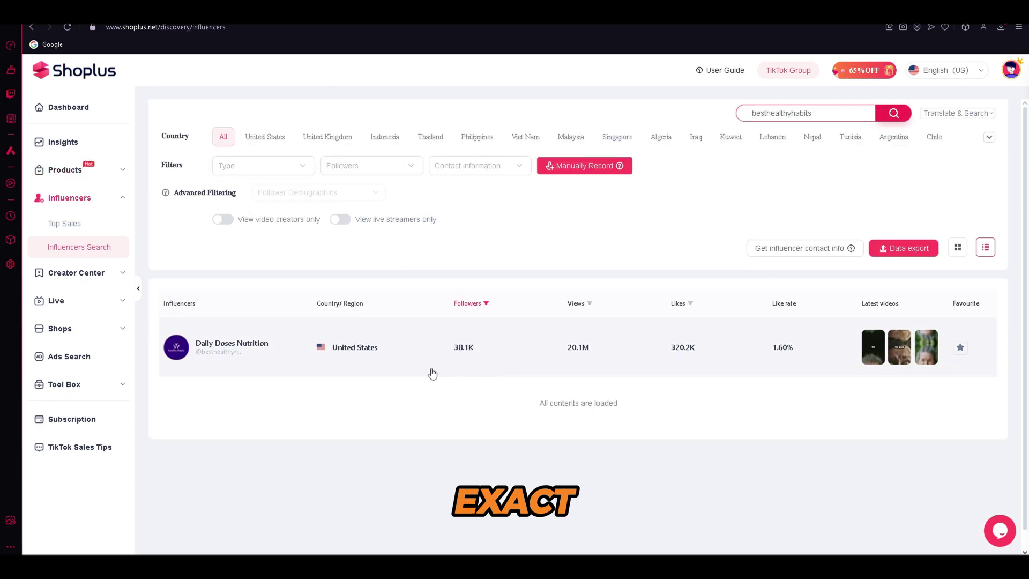
{"action": "left_click", "coordinate": [221, 346]}
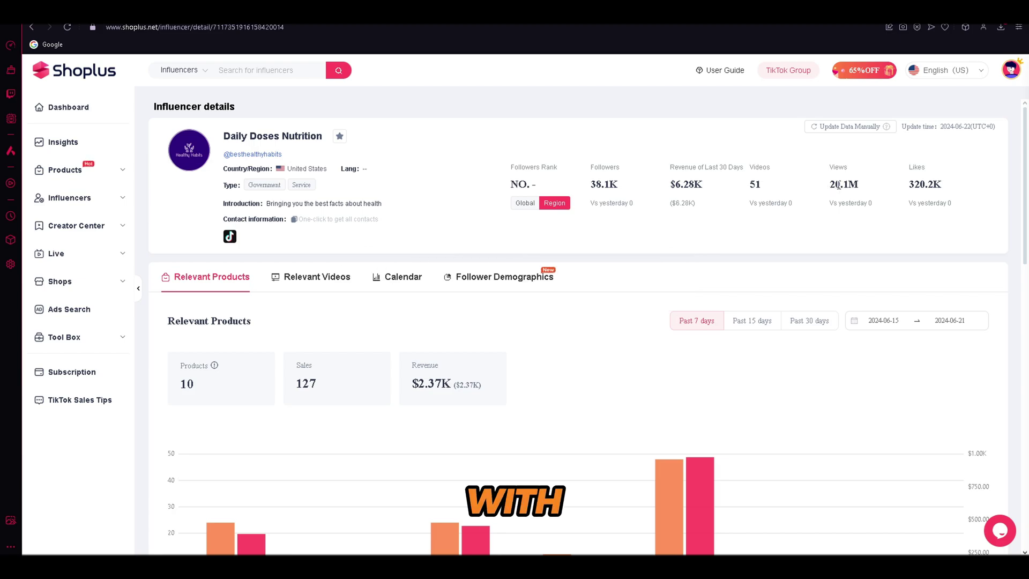
{"action": "scroll", "coordinate": [911, 214], "scroll_direction": "down", "scroll_amount": 3}
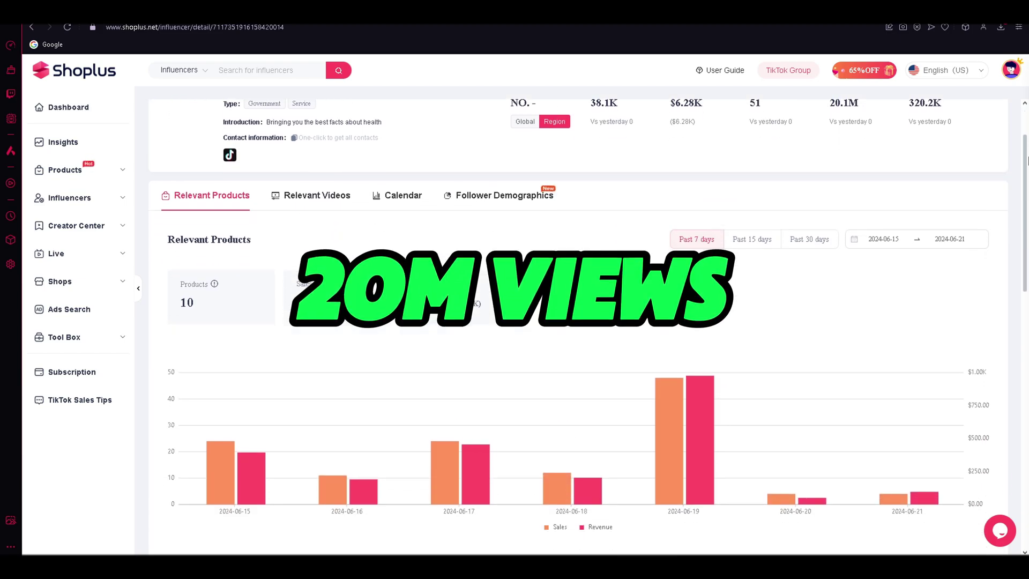
{"action": "left_click", "coordinate": [795, 197]}
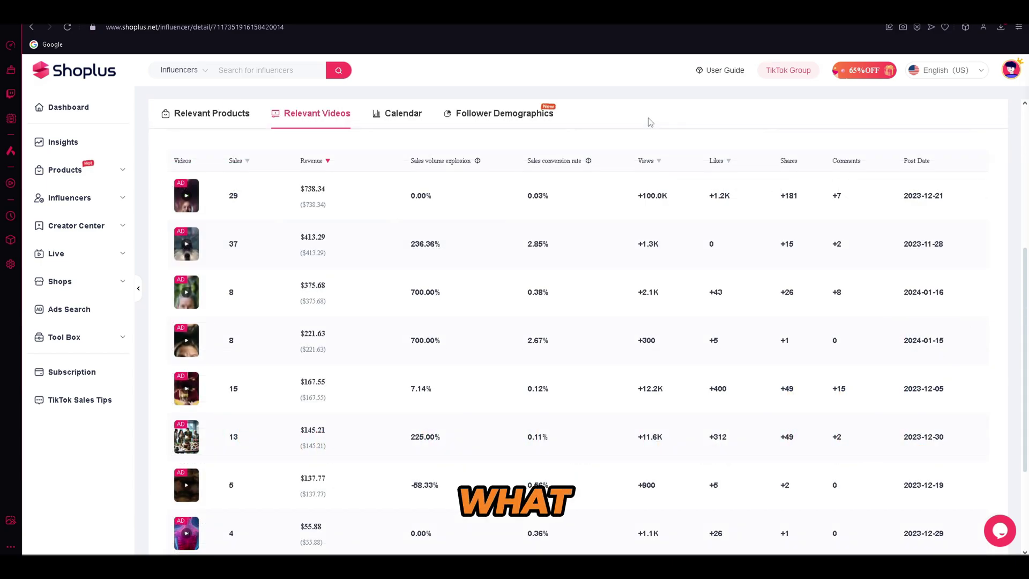
- From the creator's Relevant Products list, open the Internal Fire Ashwagandha product details
{"action": "left_click", "coordinate": [222, 119]}
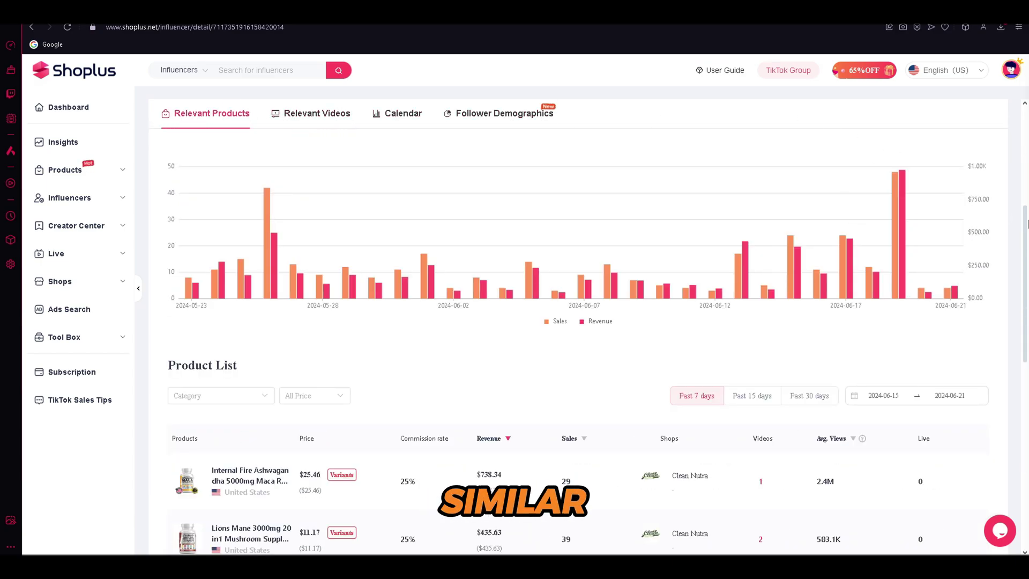
{"action": "left_click_drag", "start_coordinate": [1027, 224], "coordinate": [1028, 332]}
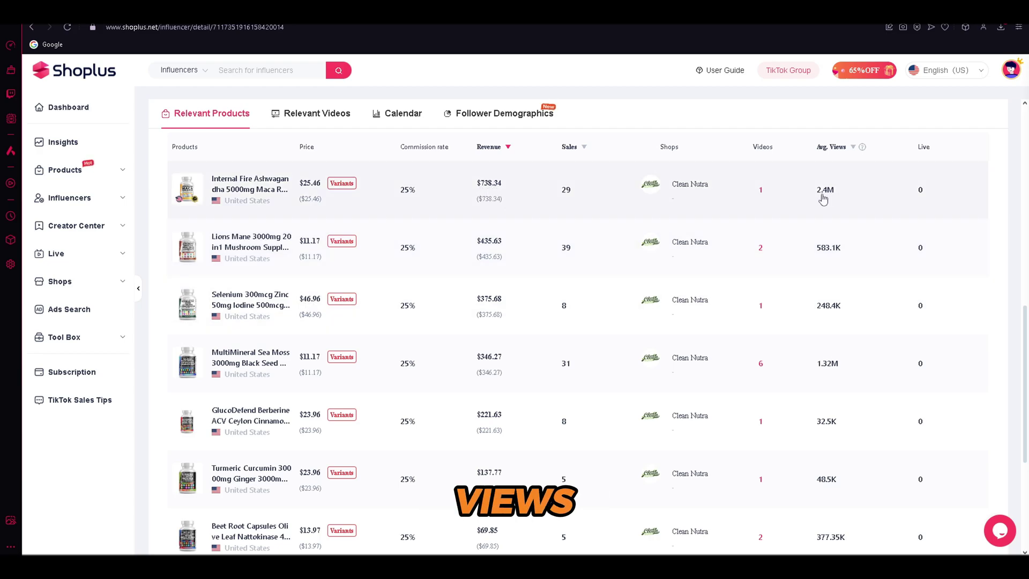
{"action": "left_click", "coordinate": [227, 185]}
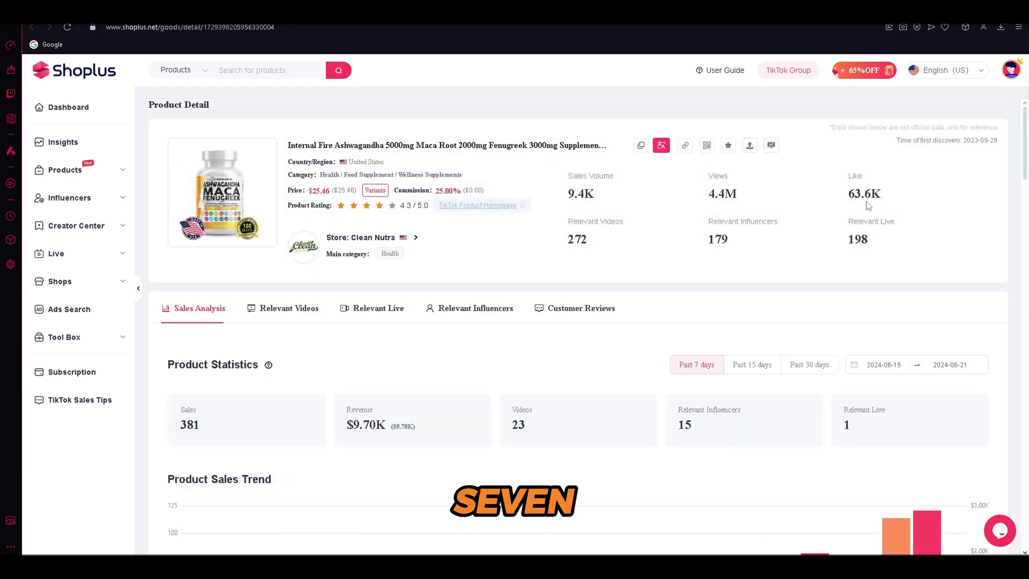
{"action": "scroll", "coordinate": [1002, 179], "scroll_direction": "down", "scroll_amount": 4}
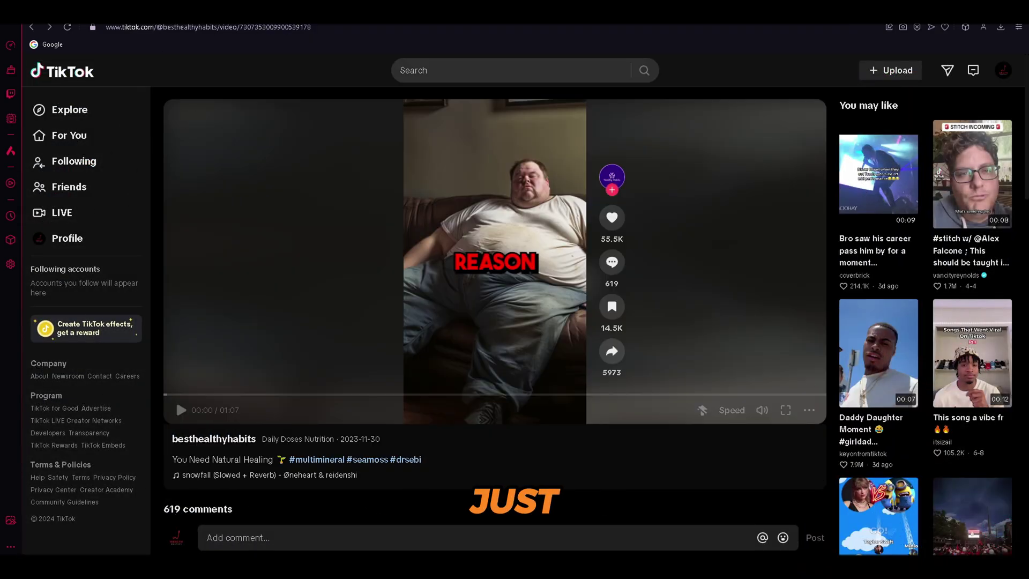
- Copy the TikTok supplement video's link from the Share menu
{"action": "mouse_move", "coordinate": [611, 353]}
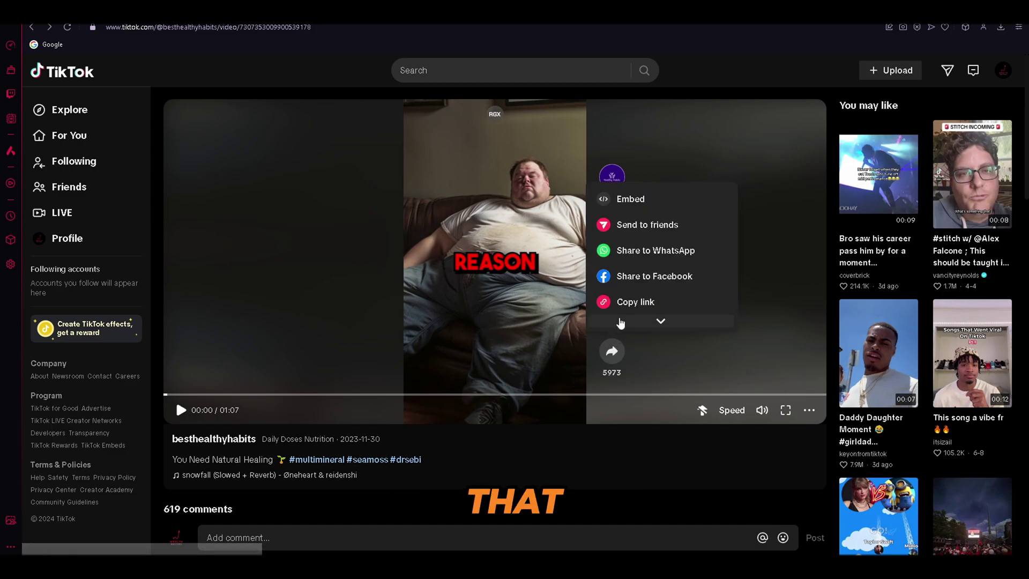
{"action": "left_click", "coordinate": [655, 308]}
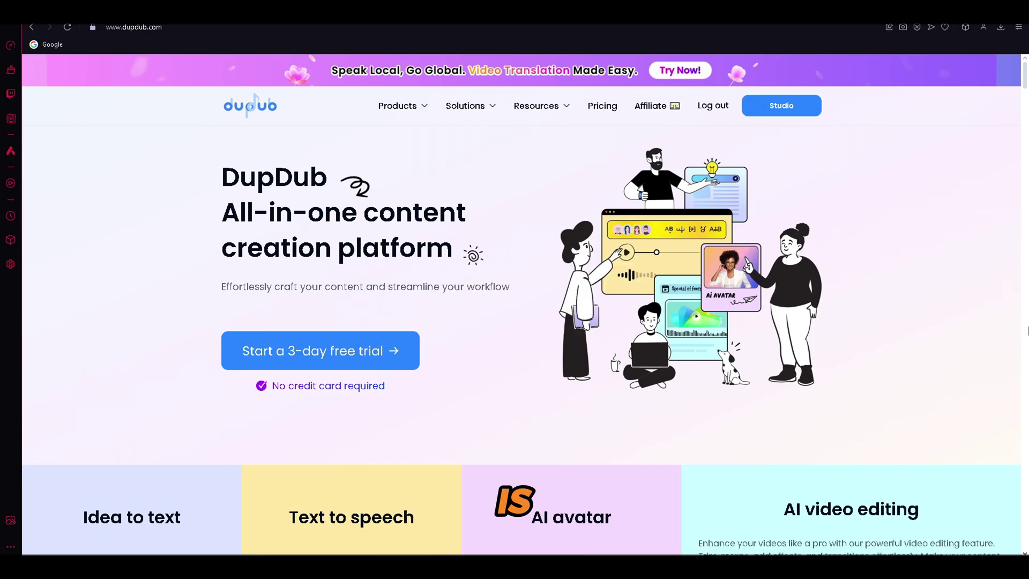
- Transcribe the uploaded sea moss video with DupDub's AI transcription tool
{"action": "left_click", "coordinate": [416, 108]}
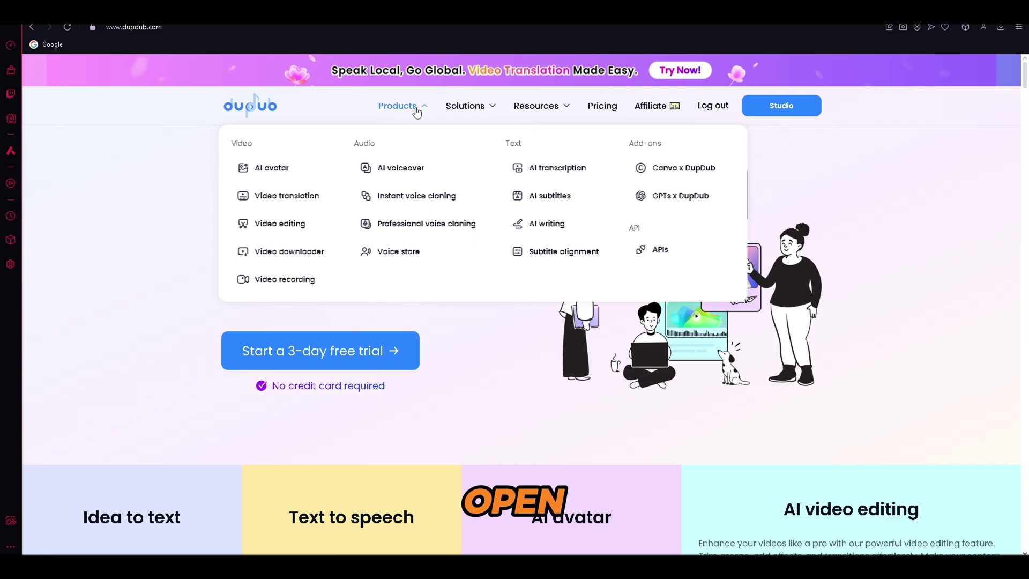
{"action": "left_click", "coordinate": [569, 171]}
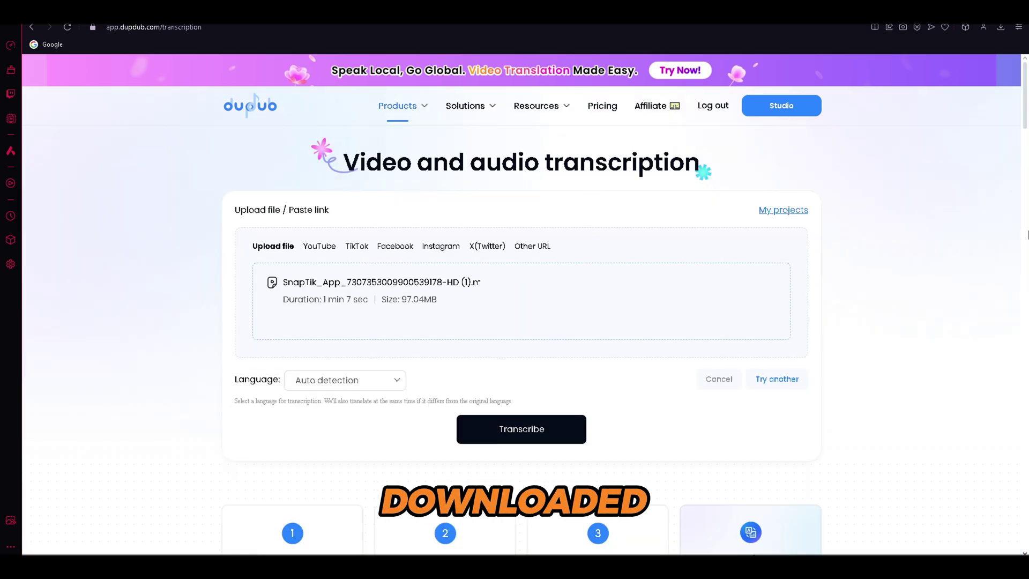
{"action": "left_click", "coordinate": [515, 429]}
{"action": "left_click", "coordinate": [542, 343]}
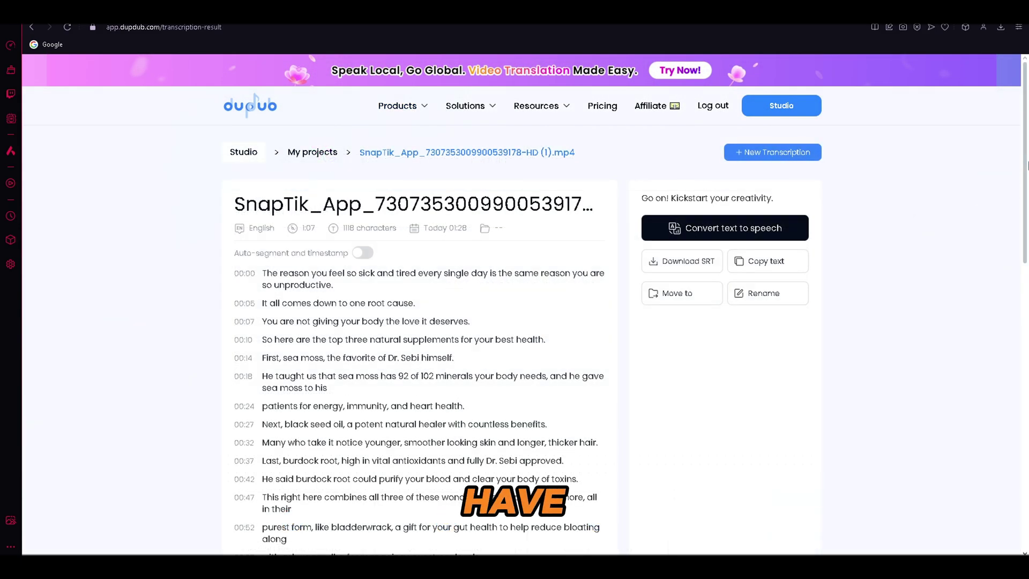
{"action": "left_click_drag", "start_coordinate": [1027, 165], "coordinate": [1027, 194]}
- Send ChatGPT the transcript, requesting a same-length script with Ashwagandha, Maca Root, Fenugreek, Tongkat Ali, Ginseng
{"action": "left_click", "coordinate": [785, 222]}
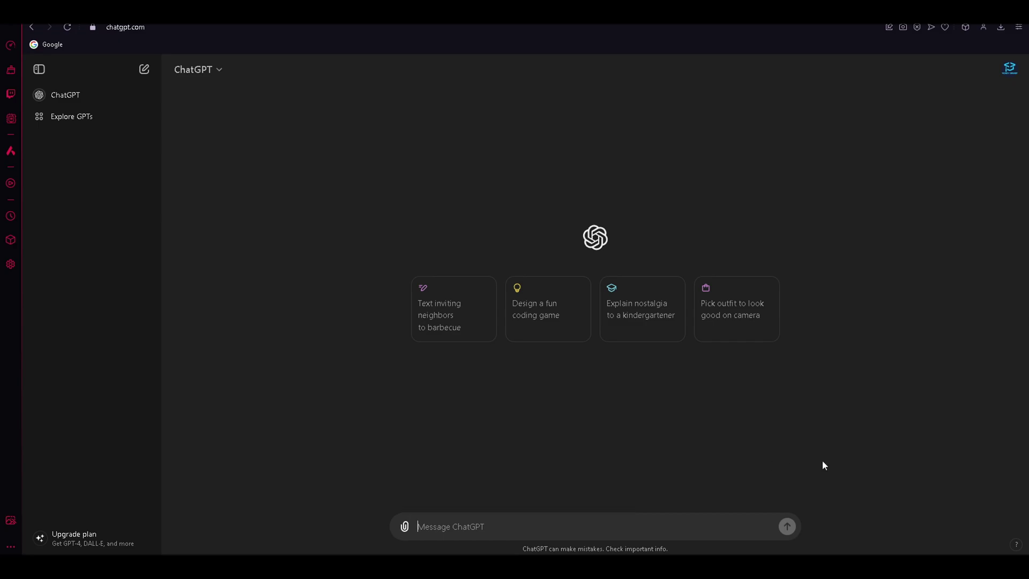
{"action": "key", "text": "ctrl+v"}
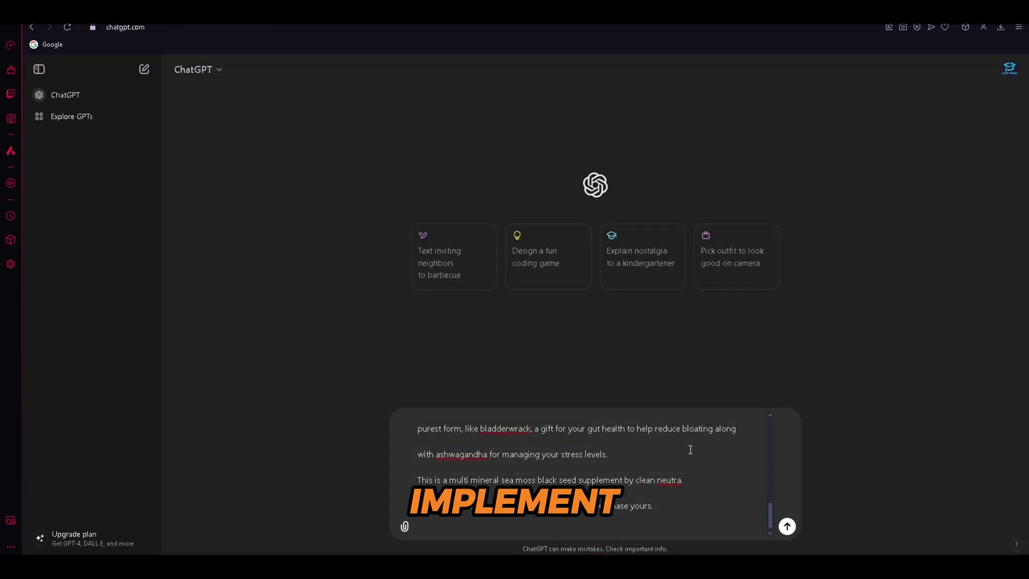
{"action": "key", "text": "shift+Return"}
{"action": "key", "text": "shift+Return"}
{"action": "type", "text": "Now create a similar script with the exact length.The product ingredients are: Ashwagandha, Maca Root, Fenugreek, ongkat Ali Ginseng"}
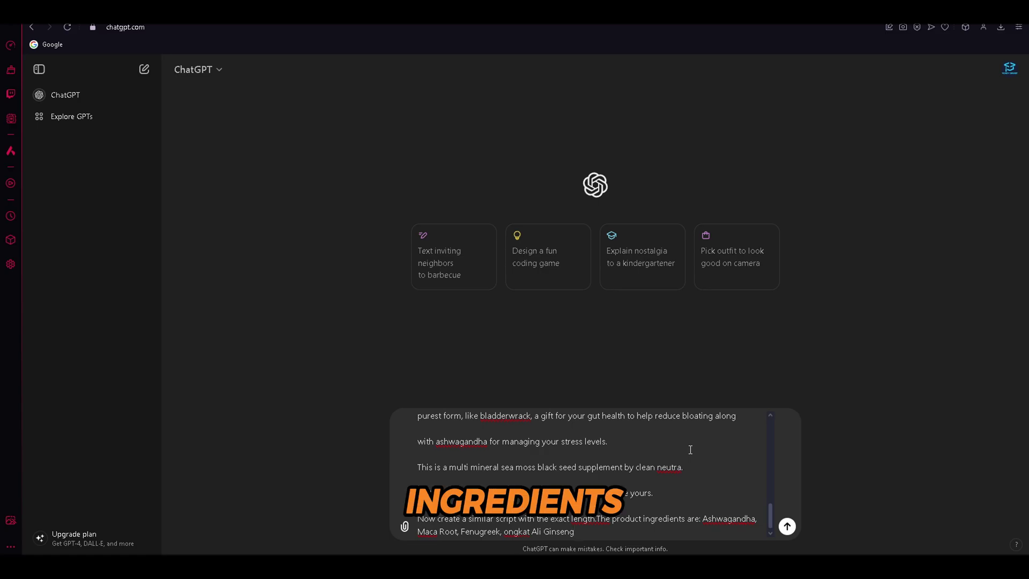
{"action": "key", "text": "Return"}
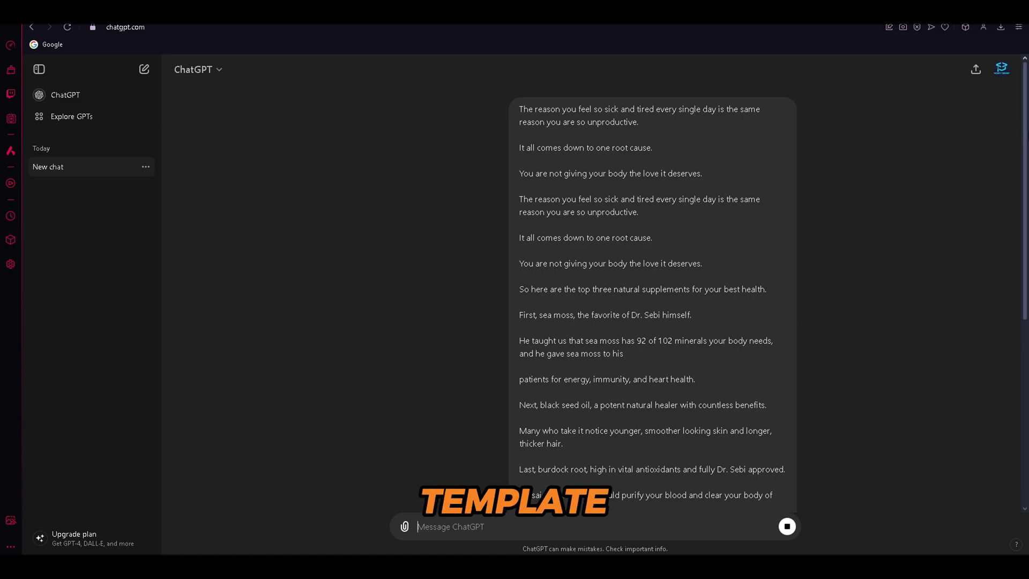
- Scroll down to follow ChatGPT's rewritten supplement script
{"action": "scroll", "coordinate": [994, 329], "scroll_direction": "down", "scroll_amount": 10}
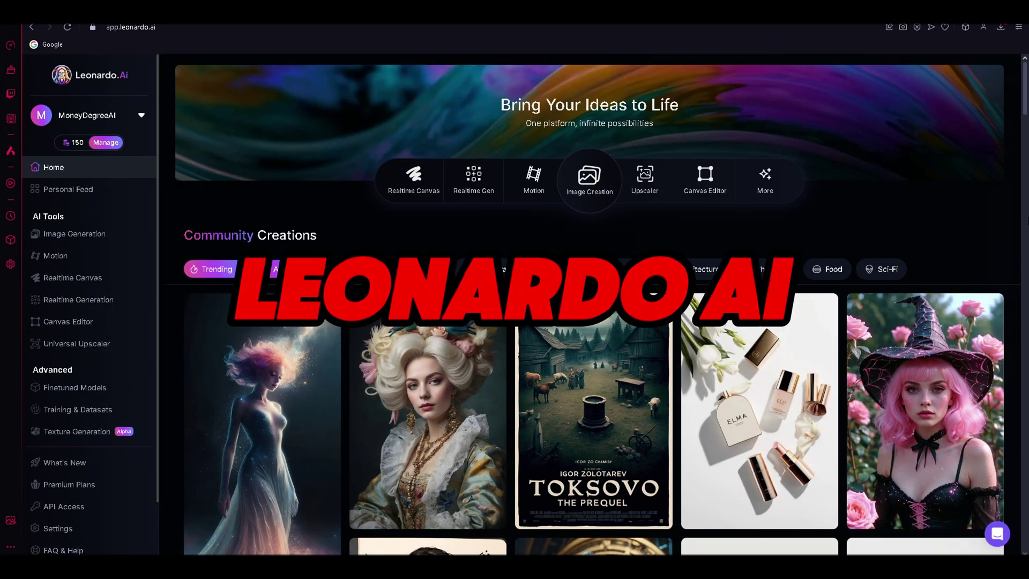
- Open Image Generation and confirm the Lifelike Vision preset and 9:16 dimensions
{"action": "left_click", "coordinate": [115, 243]}
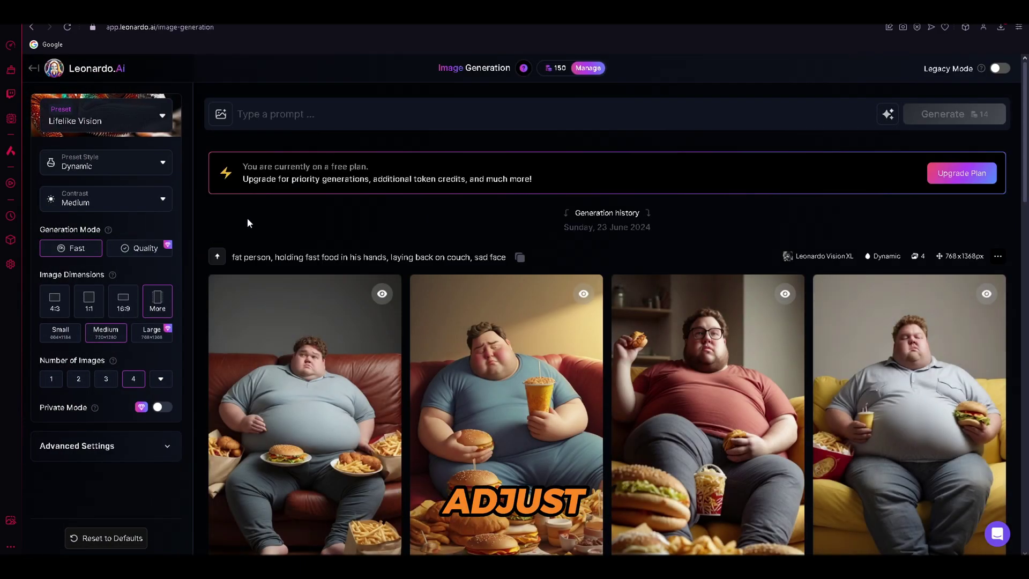
{"action": "left_click", "coordinate": [156, 125]}
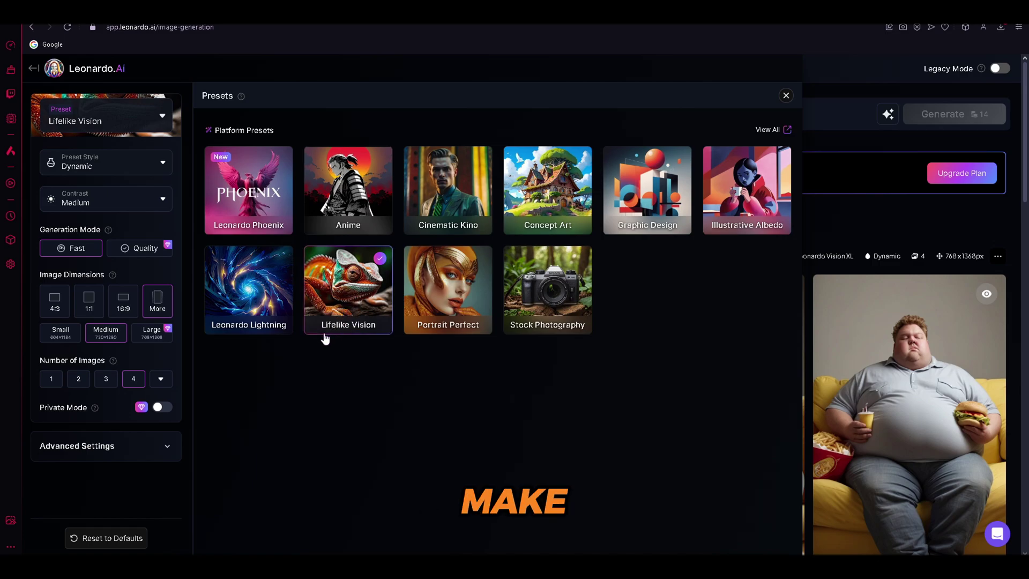
{"action": "left_click", "coordinate": [157, 302]}
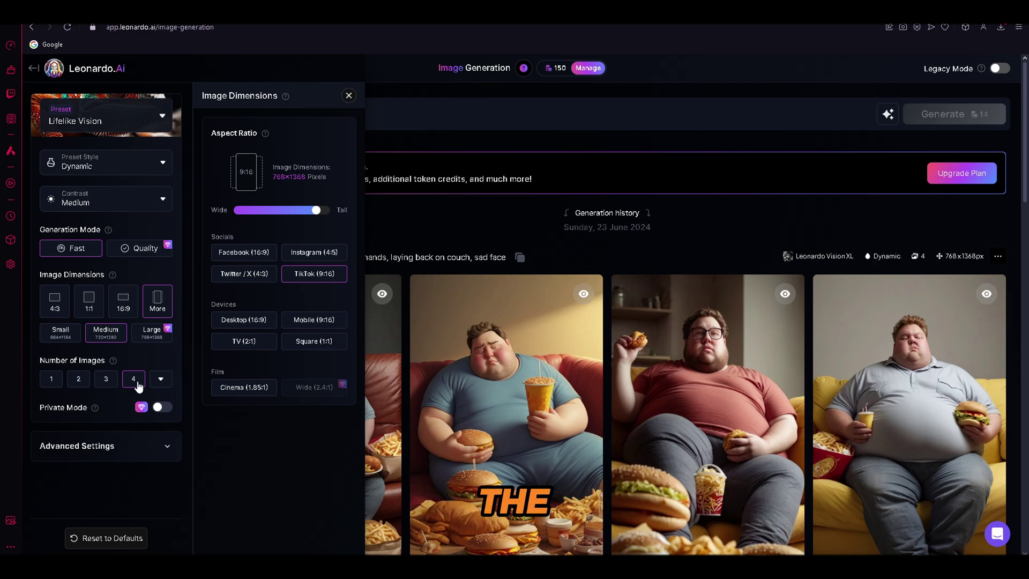
{"action": "left_click", "coordinate": [348, 96]}
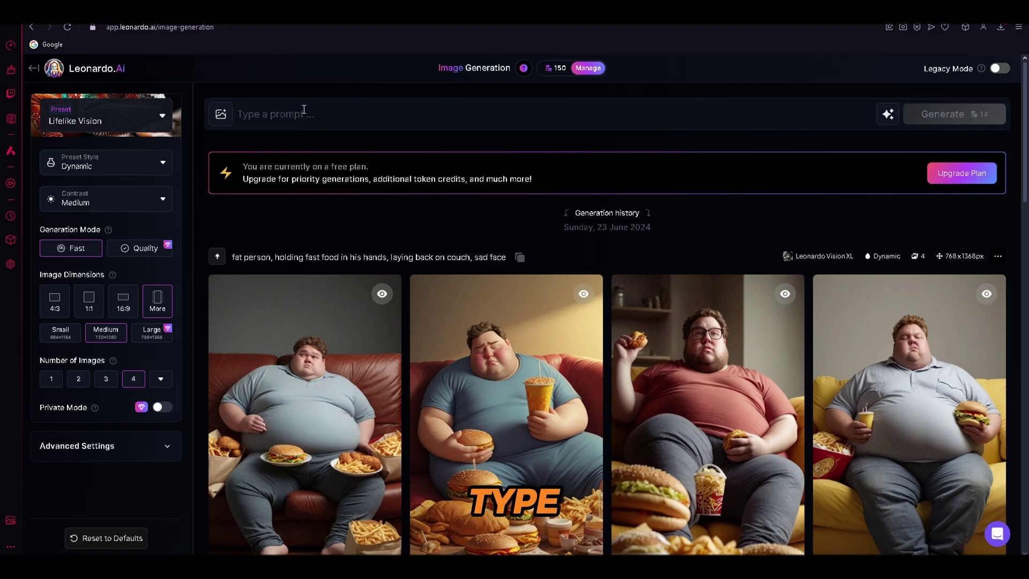
- Generate images from the sad person with fast food on a couch prompt and download one
{"action": "left_click", "coordinate": [304, 109]}
{"action": "key", "text": "ctrl+v"}
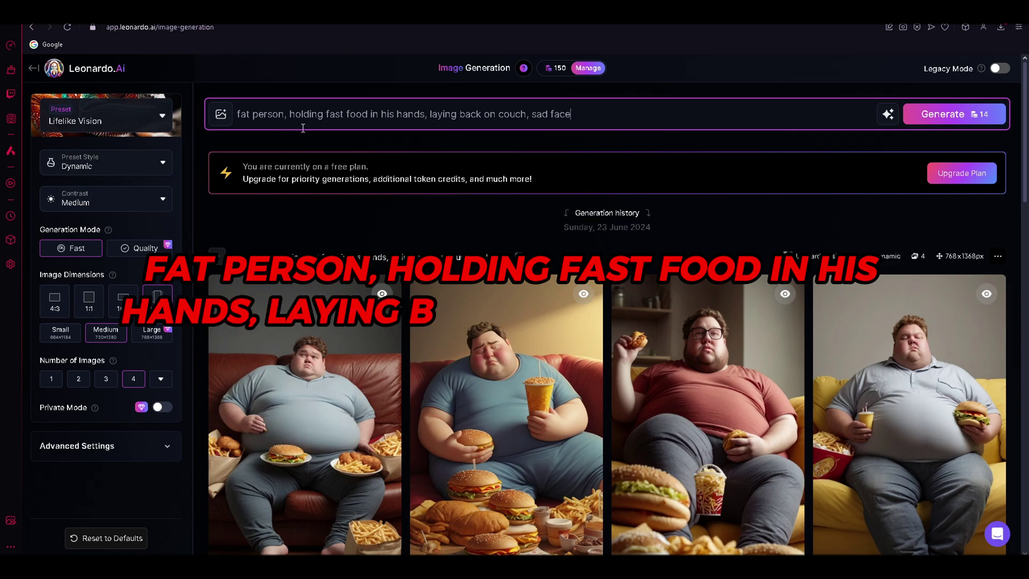
{"action": "left_click", "coordinate": [950, 124]}
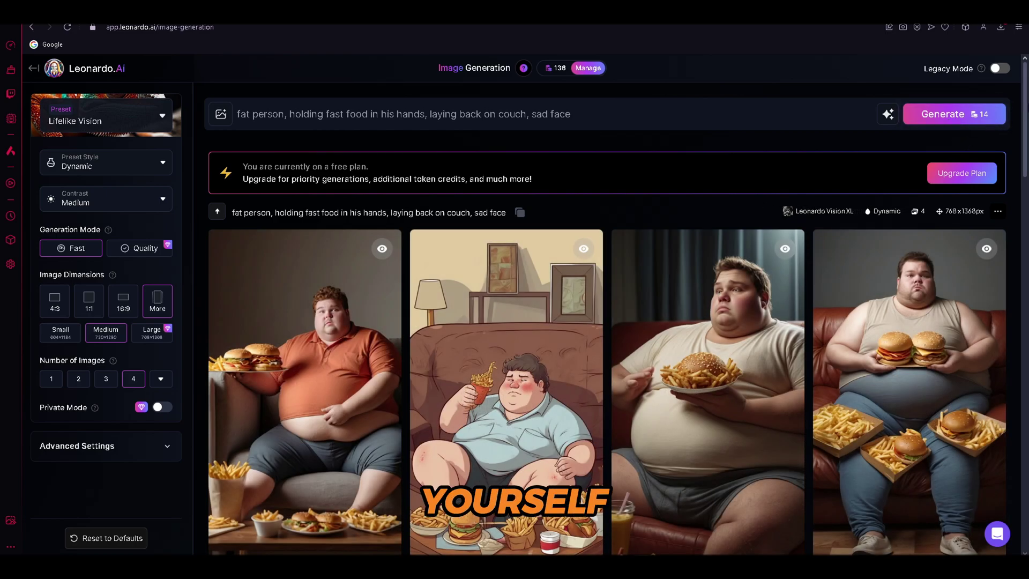
{"action": "left_click", "coordinate": [340, 297]}
{"action": "key", "text": "Left"}
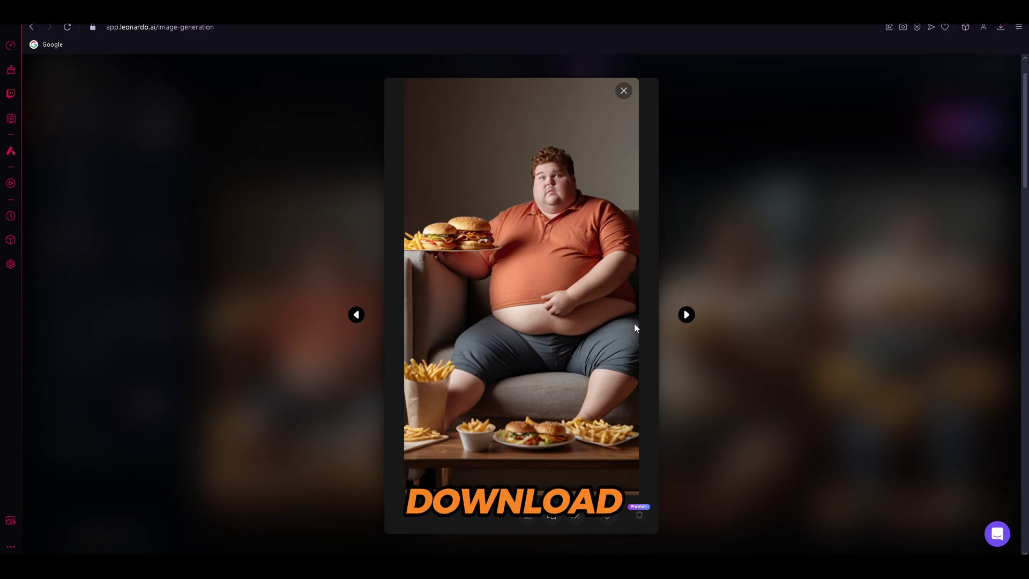
{"action": "left_click", "coordinate": [527, 517]}
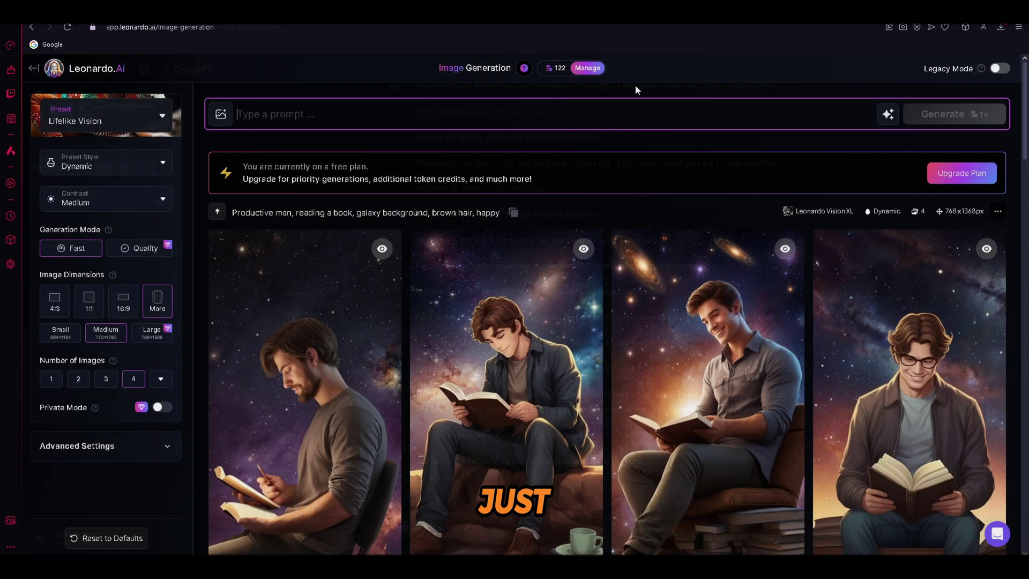
- Paste the 'Wise old man, brown skin, grey hair...' prompt into Leonardo.Ai
{"action": "key", "text": "ctrl+v"}
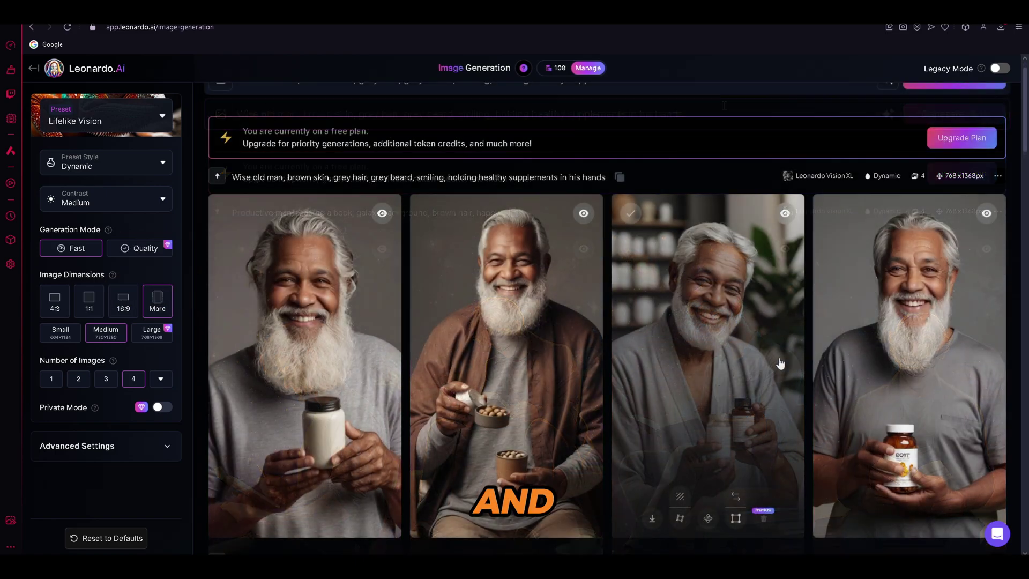
- View an old man image, then generate images of Ashwagandha root with light brown powder in the forest
{"action": "left_click", "coordinate": [780, 357]}
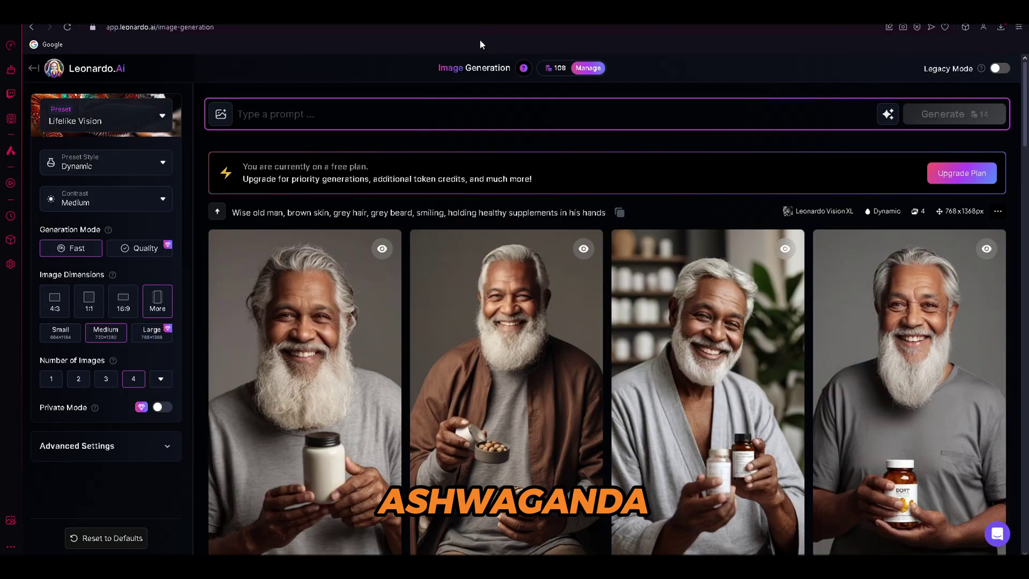
{"action": "left_click", "coordinate": [414, 119]}
{"action": "key", "text": "ctrl+v"}
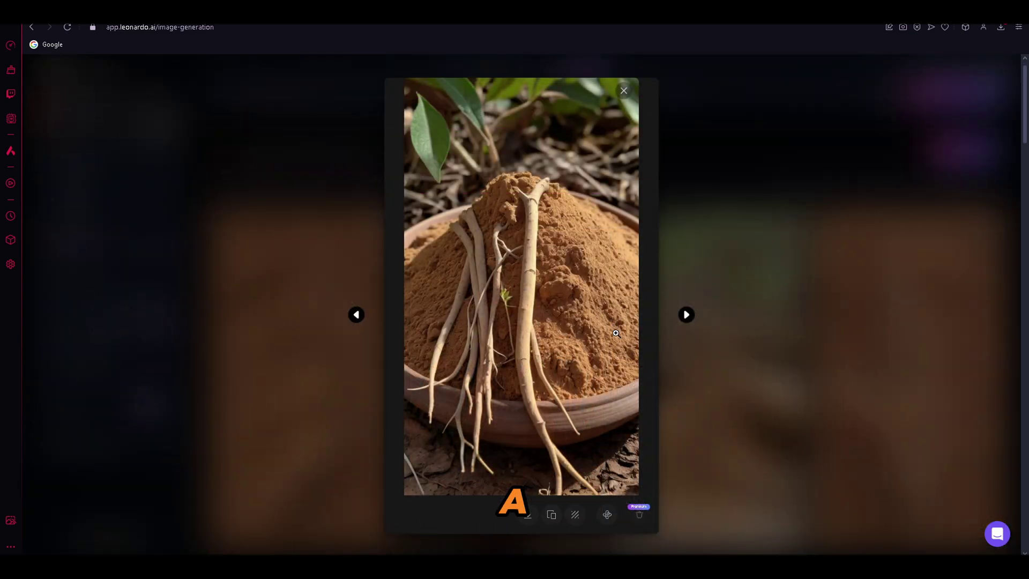
{"action": "left_click", "coordinate": [1007, 129]}
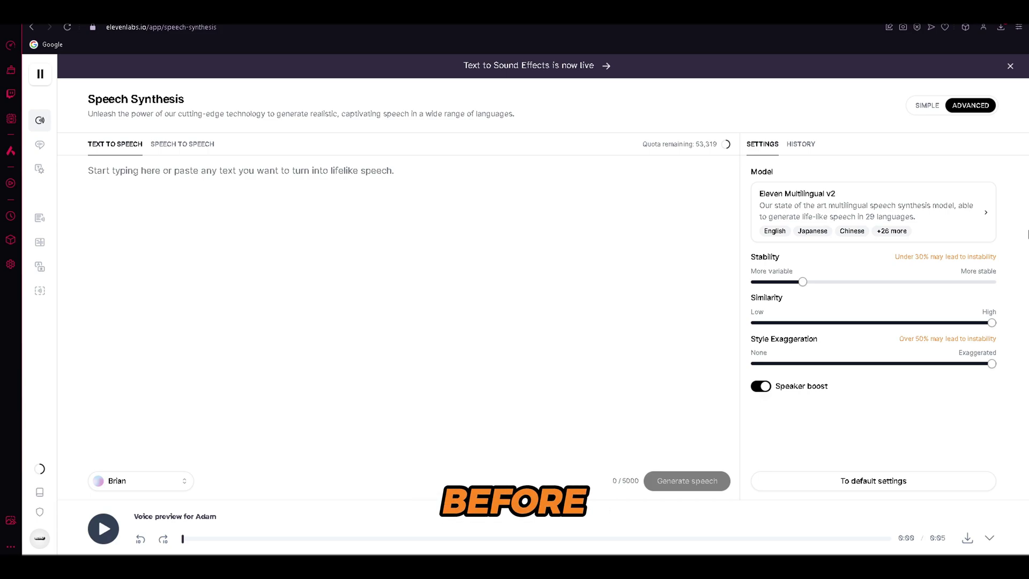
- Preview the Adam voice in ElevenLabs and select it as the narrator
{"action": "left_click", "coordinate": [141, 481]}
{"action": "left_click", "coordinate": [100, 262]}
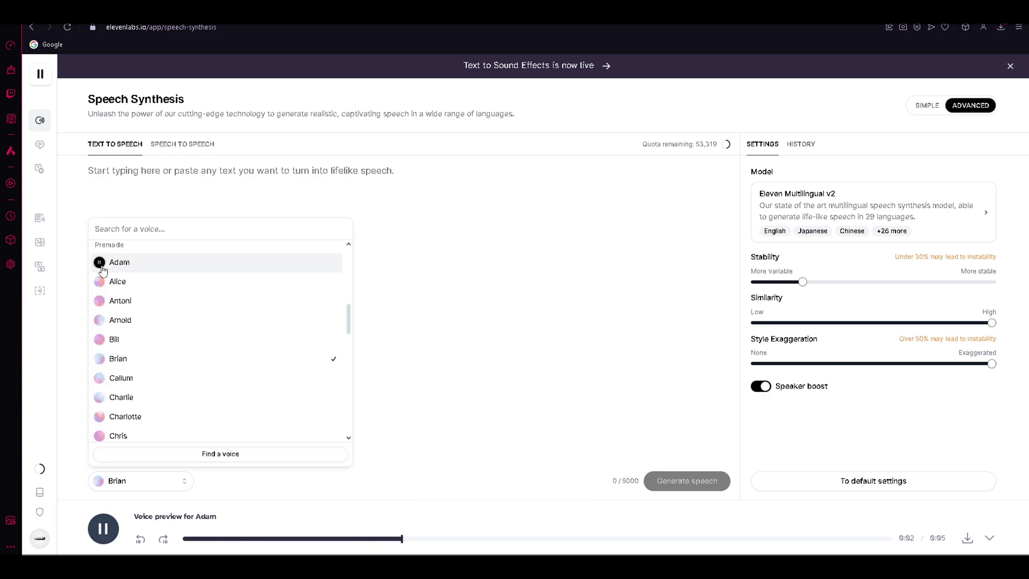
{"action": "left_click", "coordinate": [103, 268]}
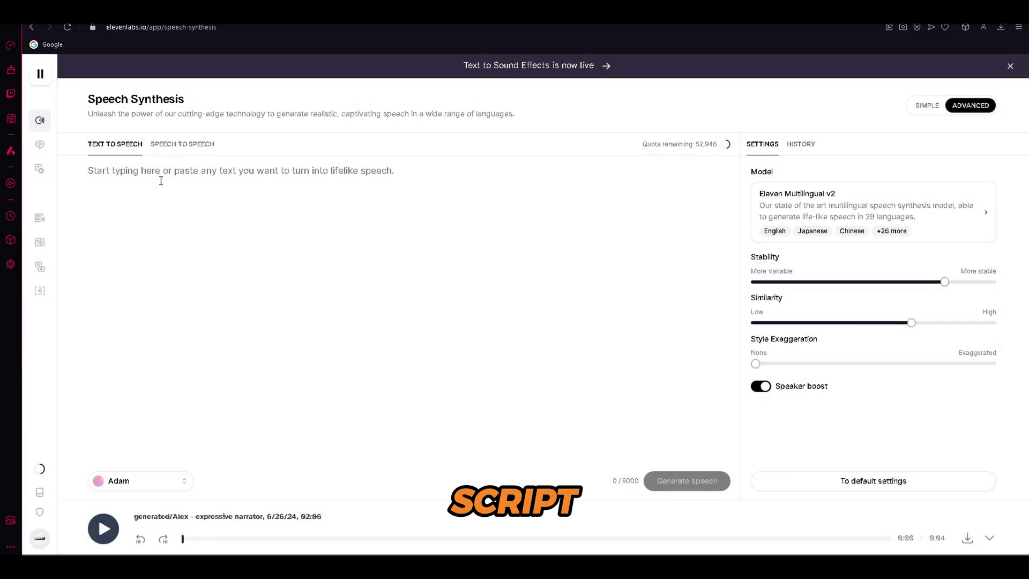
- Paste the supplement script, generate the speech and download the MP3
{"action": "key", "text": "ctrl+v"}
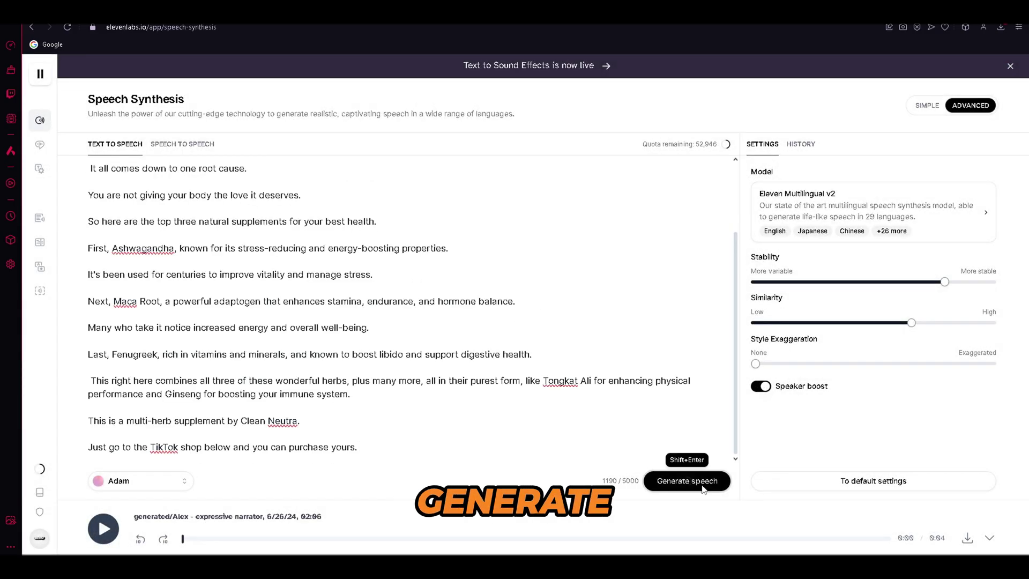
{"action": "left_click", "coordinate": [702, 486]}
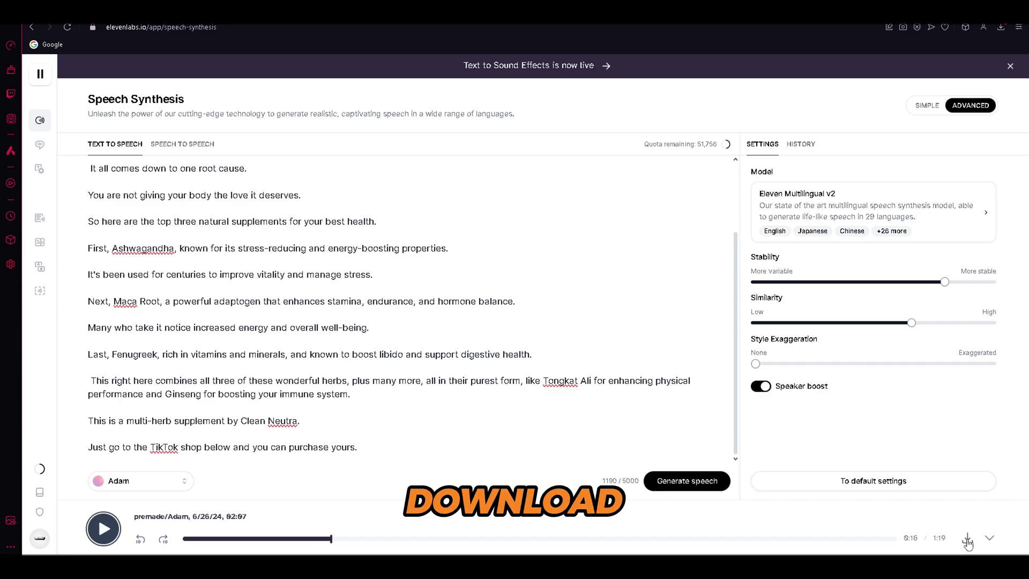
{"action": "left_click", "coordinate": [968, 539]}
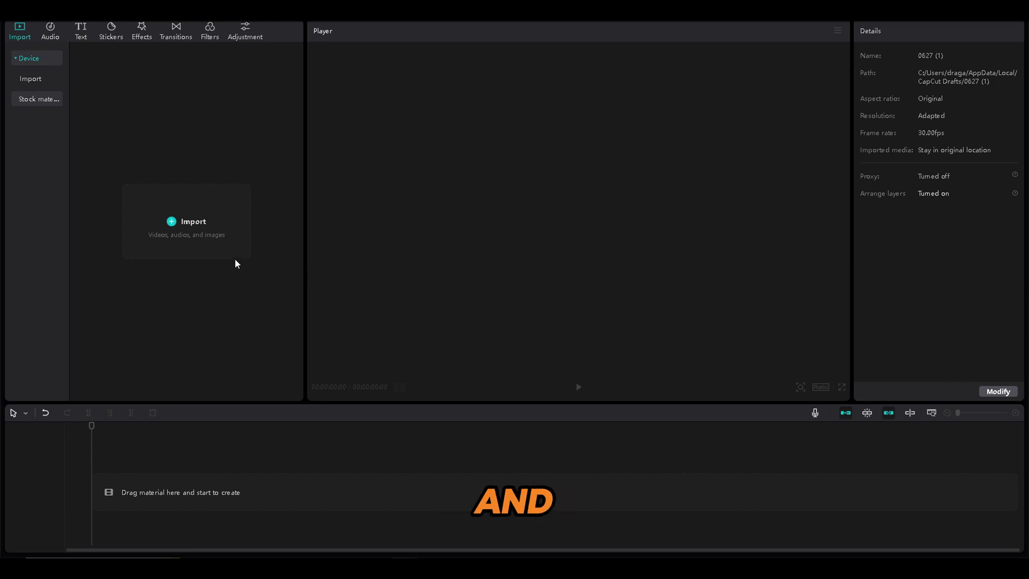
- Import the images and voiceover into CapCut and place the MP3 on the timeline
{"action": "left_click", "coordinate": [195, 246]}
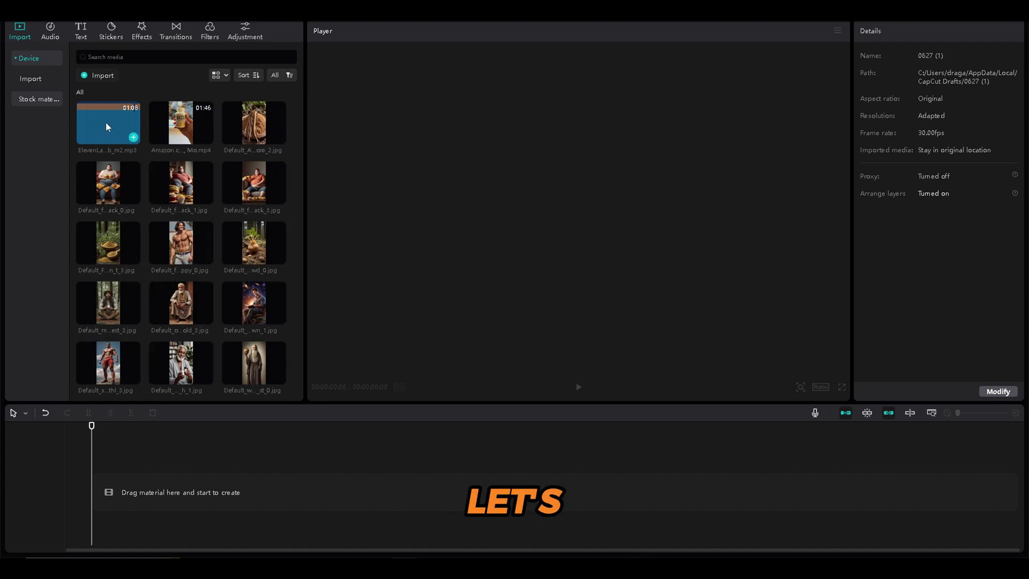
{"action": "left_click_drag", "start_coordinate": [106, 123], "coordinate": [93, 517]}
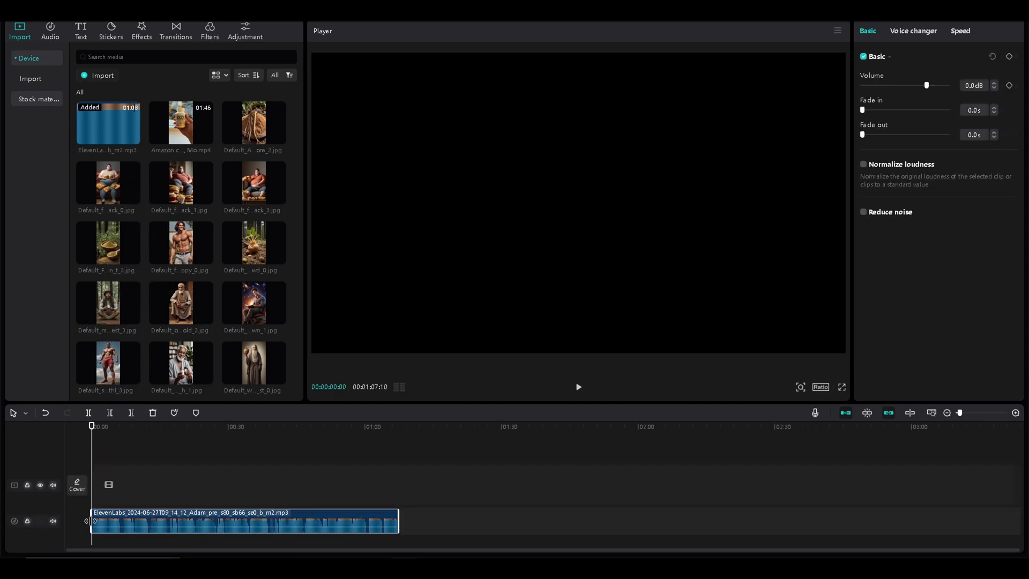
{"action": "left_click", "coordinate": [122, 496]}
{"action": "scroll", "coordinate": [174, 496], "scroll_direction": "up", "scroll_amount": 5}
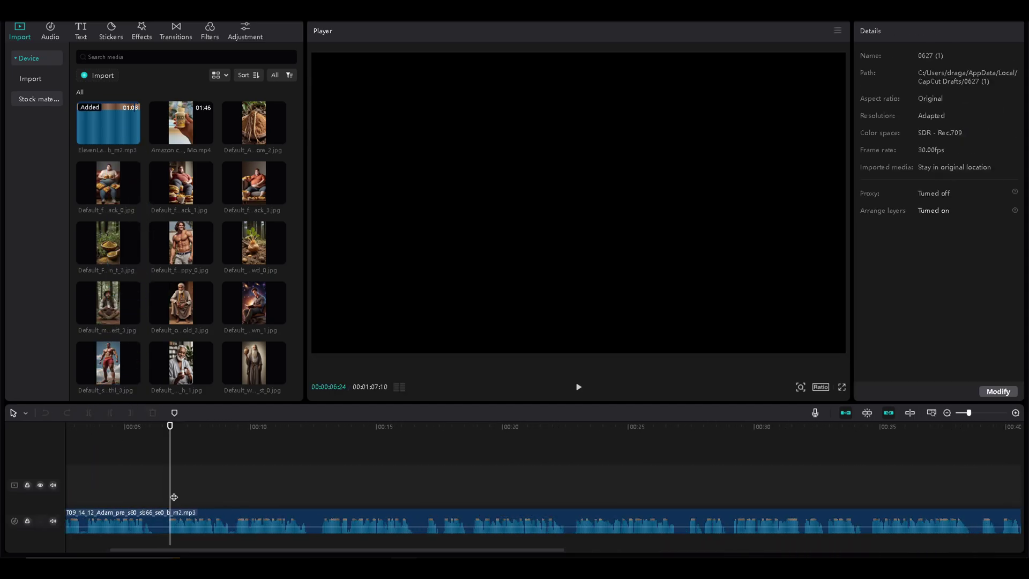
{"action": "left_click_drag", "start_coordinate": [181, 550], "coordinate": [127, 550]}
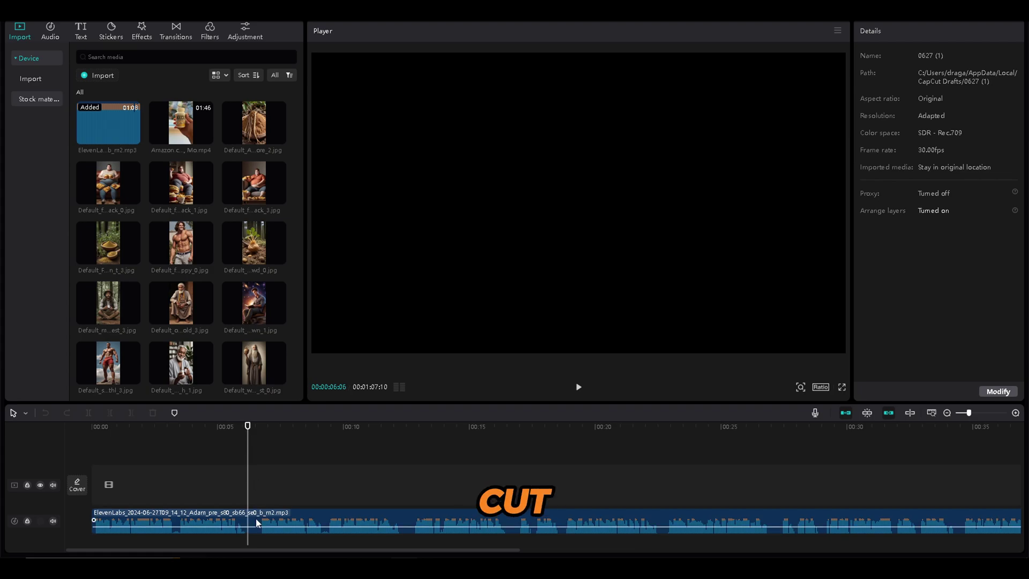
- Split the voiceover and trim the silent pauses near 7 and 11 seconds
{"action": "left_click", "coordinate": [256, 522]}
{"action": "left_click", "coordinate": [88, 413]}
{"action": "mouse_move", "coordinate": [248, 515]}
{"action": "left_mouse_down"}
{"action": "mouse_move", "coordinate": [258, 514]}
{"action": "mouse_move", "coordinate": [249, 515]}
{"action": "left_mouse_up"}
{"action": "left_click_drag", "start_coordinate": [377, 437], "coordinate": [392, 437]}
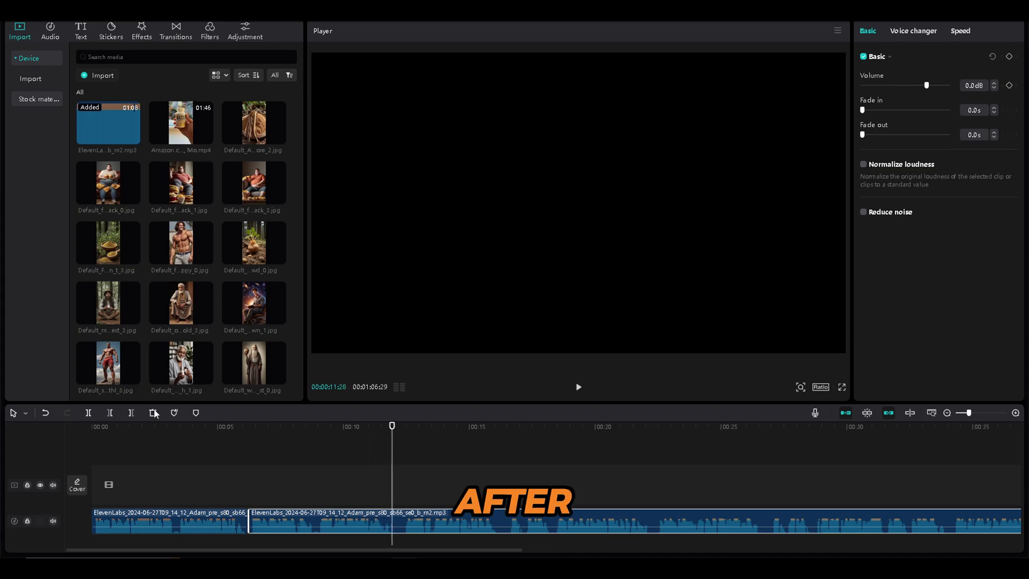
{"action": "left_click", "coordinate": [88, 413]}
{"action": "left_click_drag", "start_coordinate": [394, 518], "coordinate": [411, 523]}
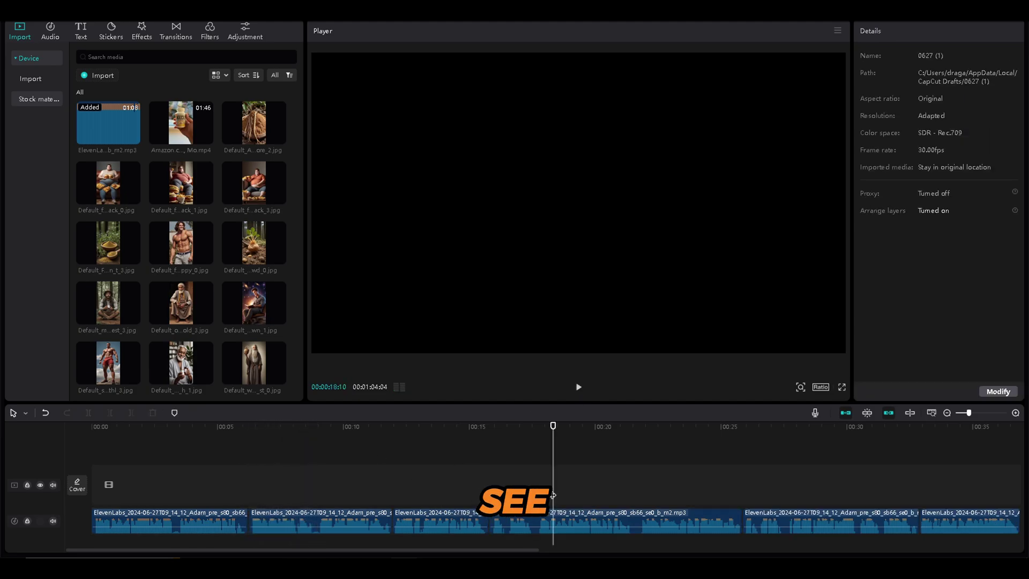
- Select all the trimmed audio pieces and bring up their context menu
{"action": "scroll", "coordinate": [587, 481], "scroll_direction": "down", "scroll_amount": 5}
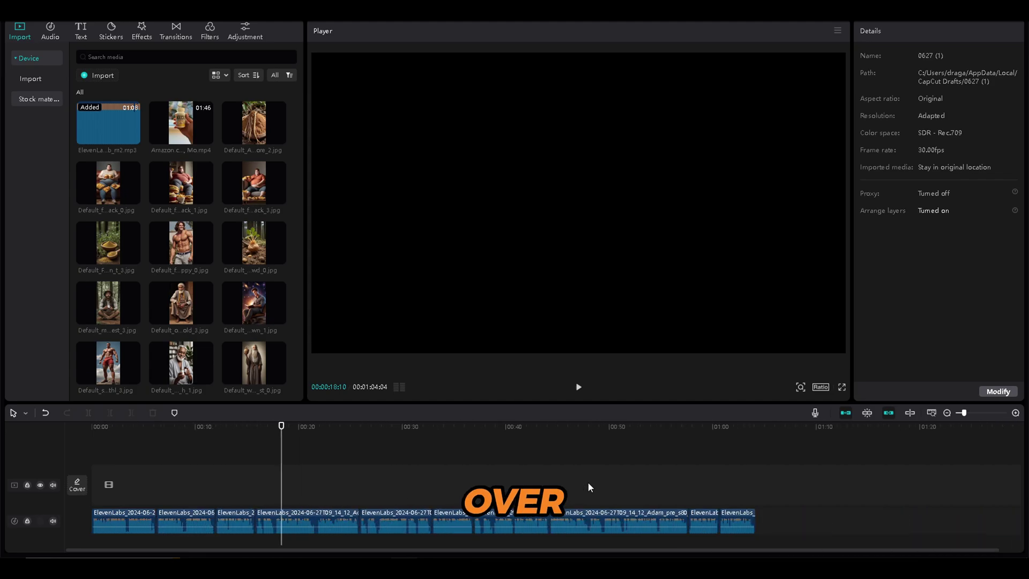
{"action": "key", "text": "ctrl+a"}
{"action": "right_click", "coordinate": [124, 514]}
- Merge the audio into one compound clip and add two fast-food images to the video track
{"action": "left_click", "coordinate": [204, 517]}
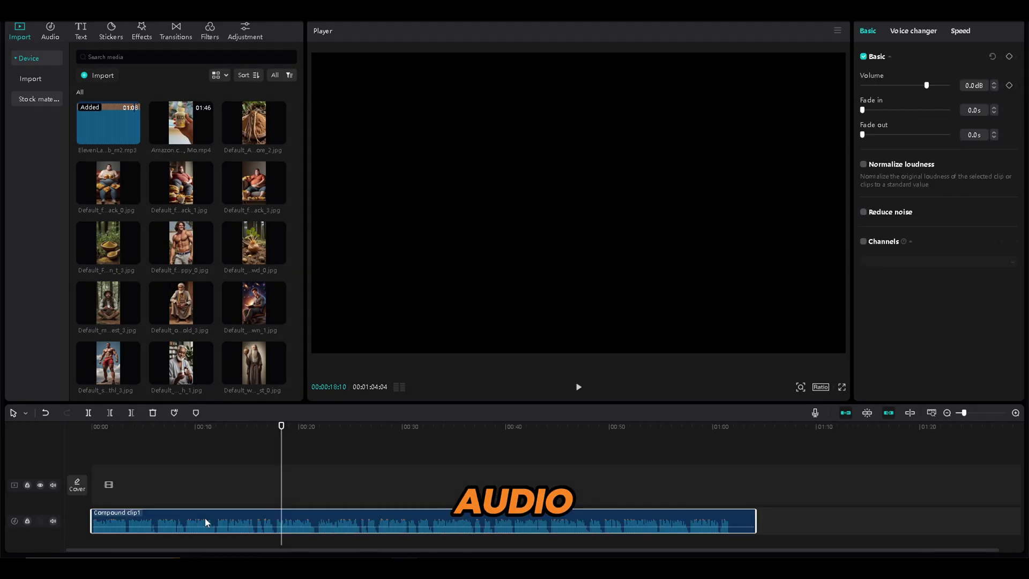
{"action": "left_click_drag", "start_coordinate": [181, 182], "coordinate": [98, 484]}
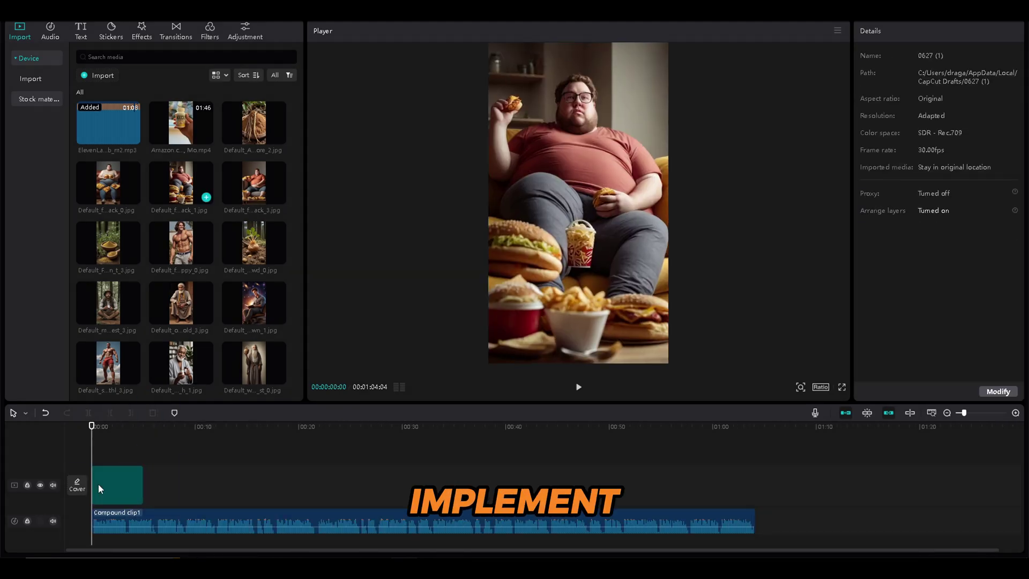
{"action": "left_click_drag", "start_coordinate": [265, 178], "coordinate": [154, 489]}
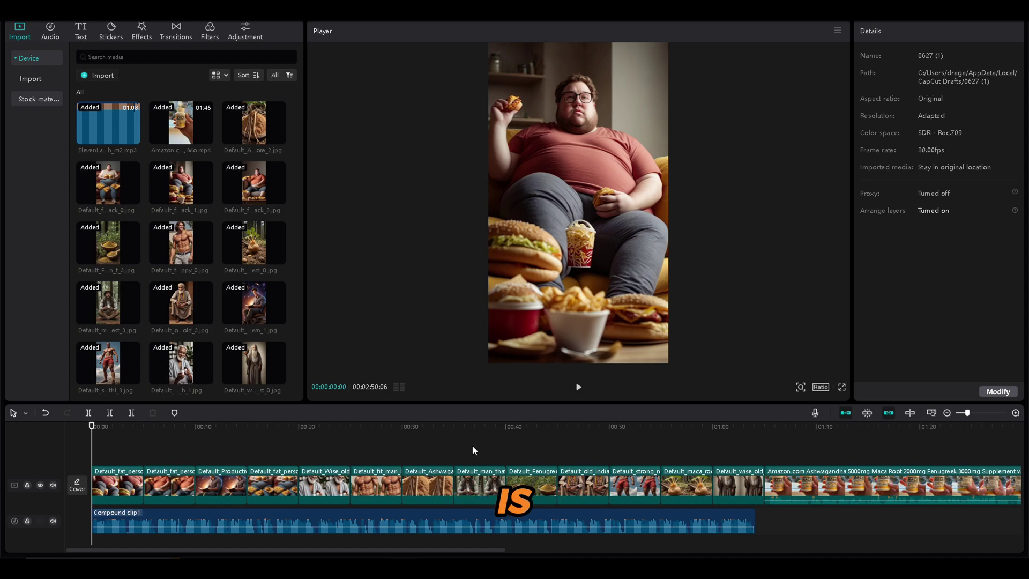
- Shorten the opening image clips by splitting at the playhead and deleting the surplus parts
{"action": "scroll", "coordinate": [121, 455], "scroll_direction": "up", "scroll_amount": 5}
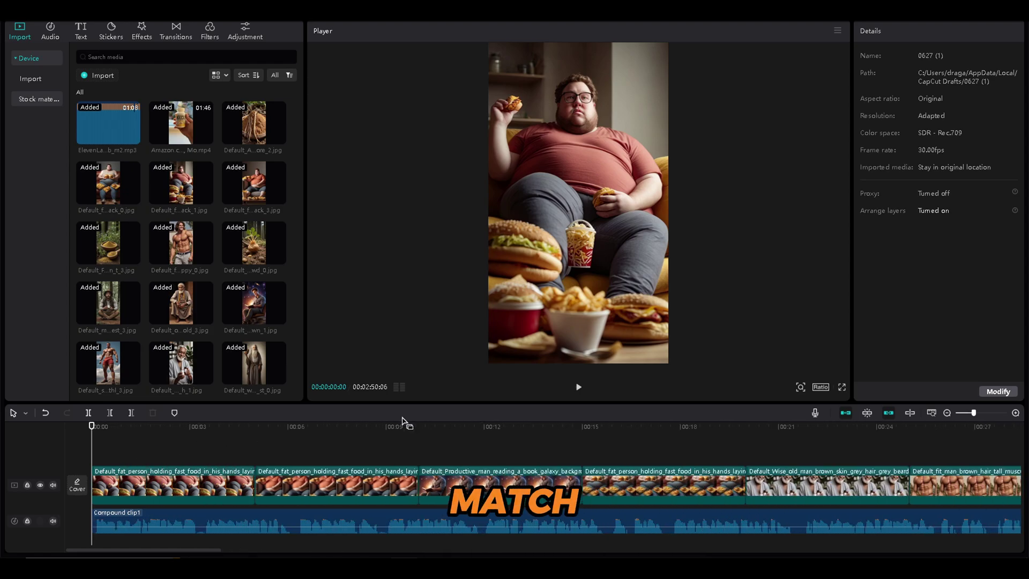
{"action": "left_click", "coordinate": [579, 386]}
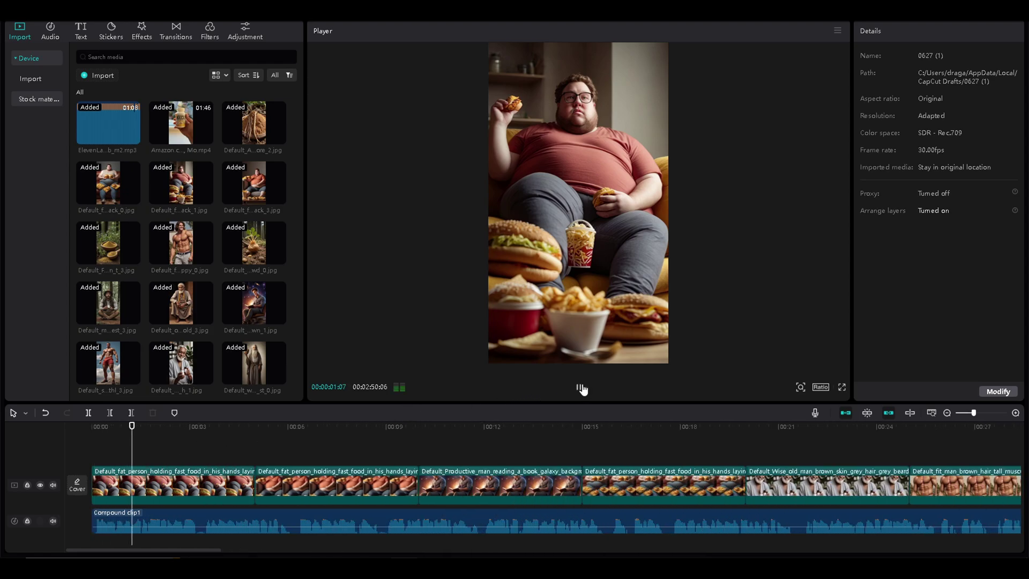
{"action": "left_click", "coordinate": [165, 479]}
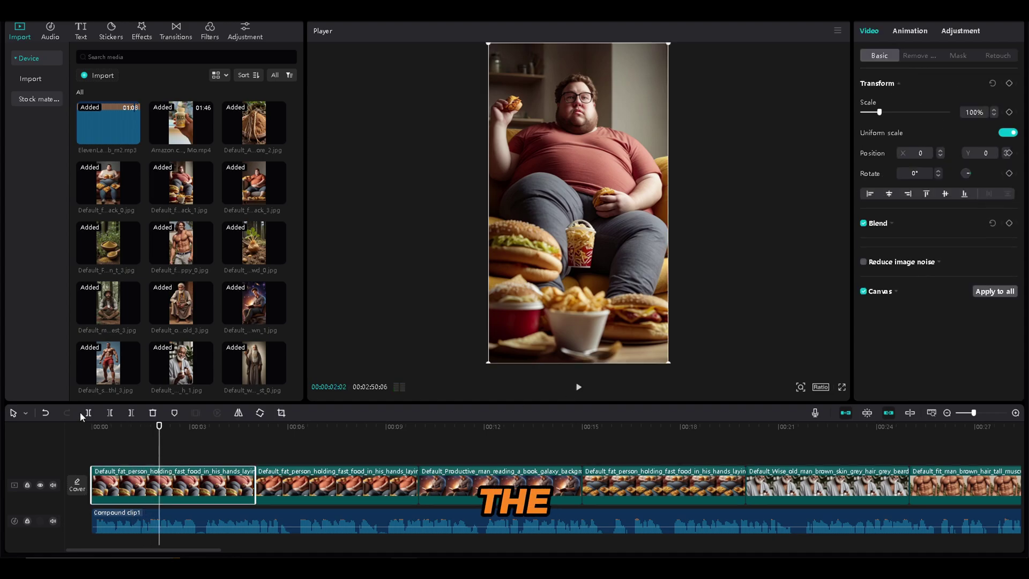
{"action": "key", "text": "ctrl+b"}
{"action": "key", "text": "Delete"}
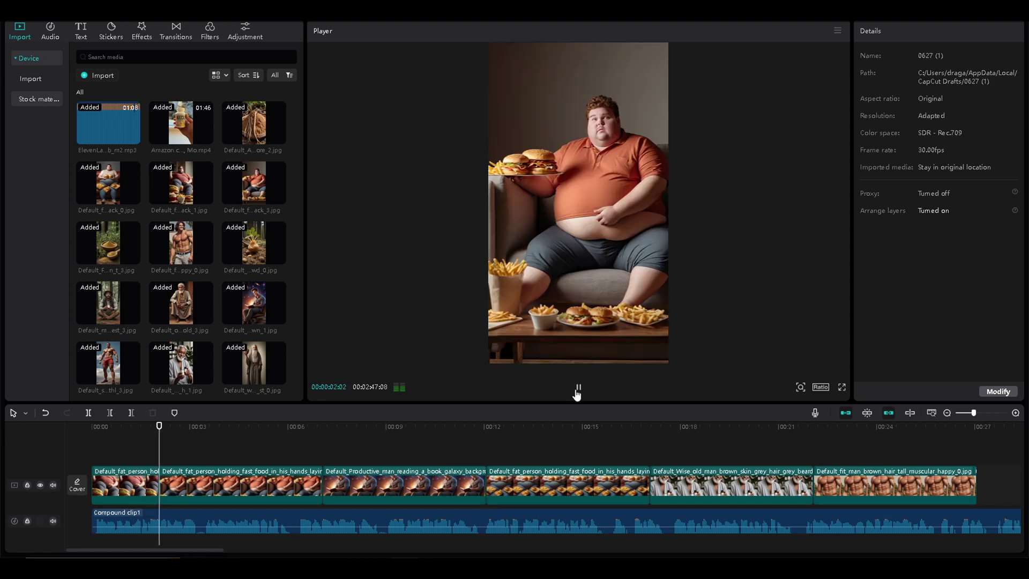
{"action": "left_click", "coordinate": [89, 415]}
{"action": "key", "text": "Delete"}
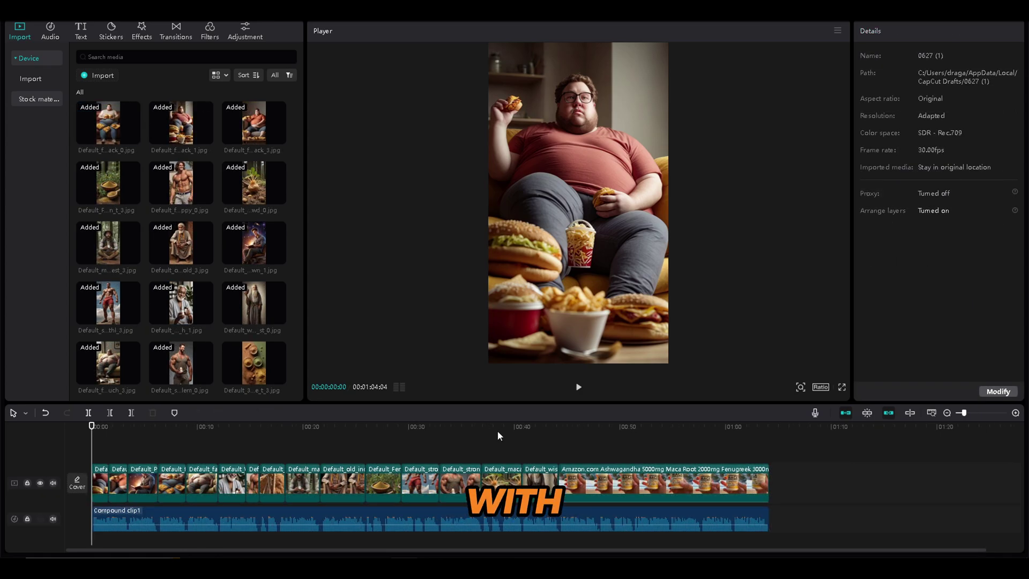
- Generate English auto-captions from the voiceover
{"action": "left_click", "coordinate": [171, 447]}
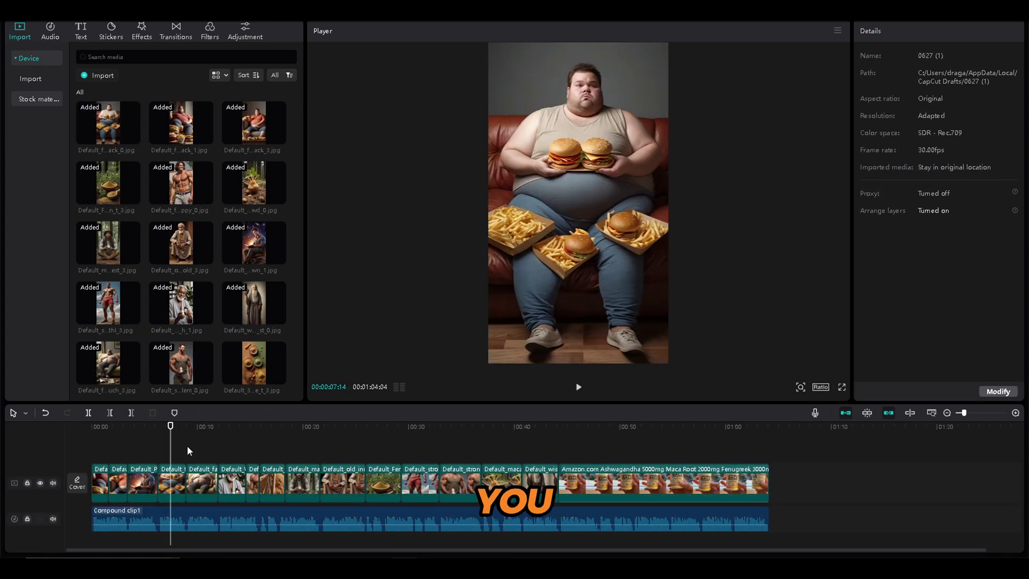
{"action": "left_click", "coordinate": [81, 30]}
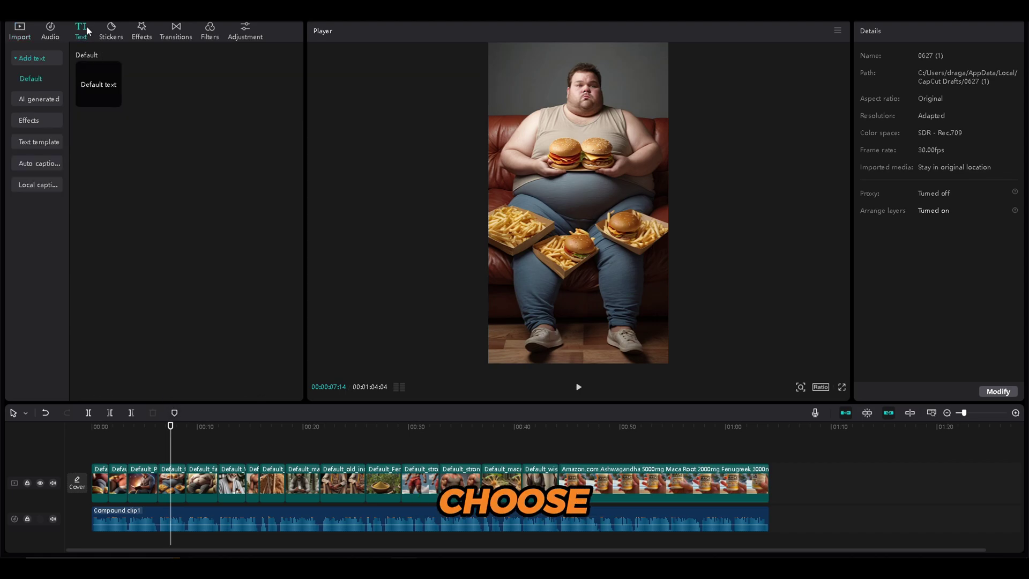
{"action": "left_click", "coordinate": [38, 144]}
{"action": "left_click", "coordinate": [212, 262]}
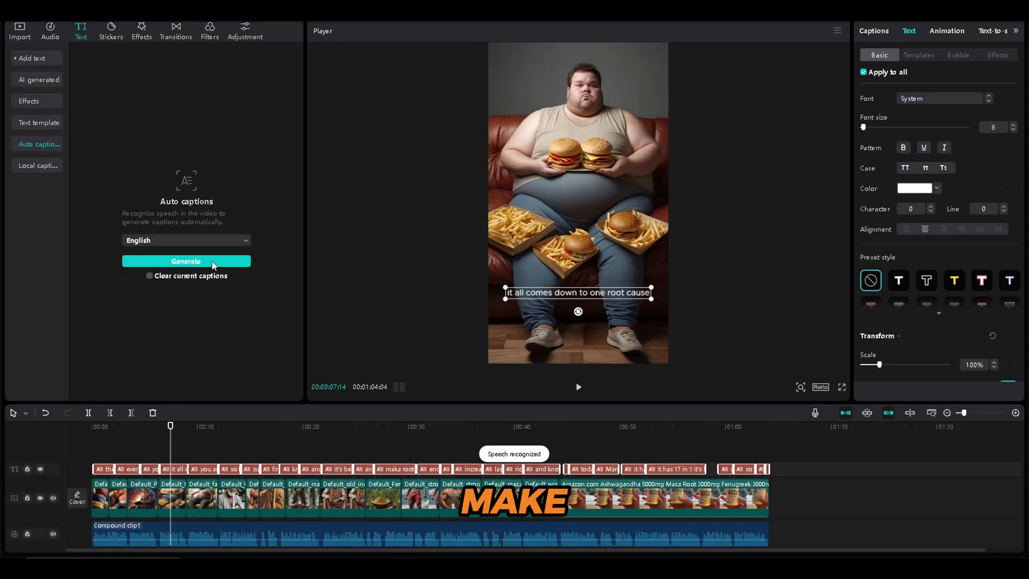
- Style the captions with the QUICK template, move them higher and set font size 17
{"action": "left_click", "coordinate": [919, 55]}
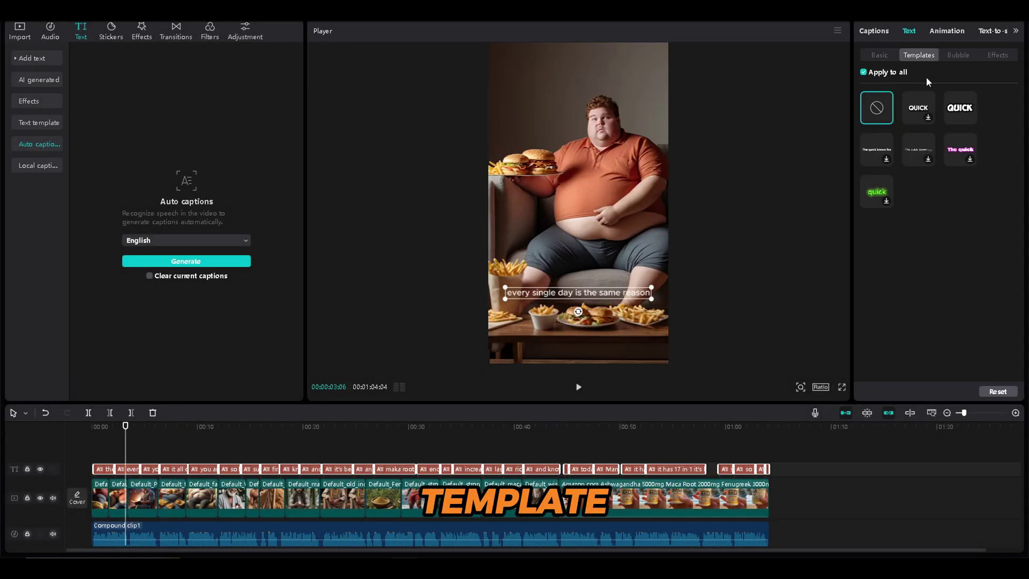
{"action": "left_click", "coordinate": [965, 110]}
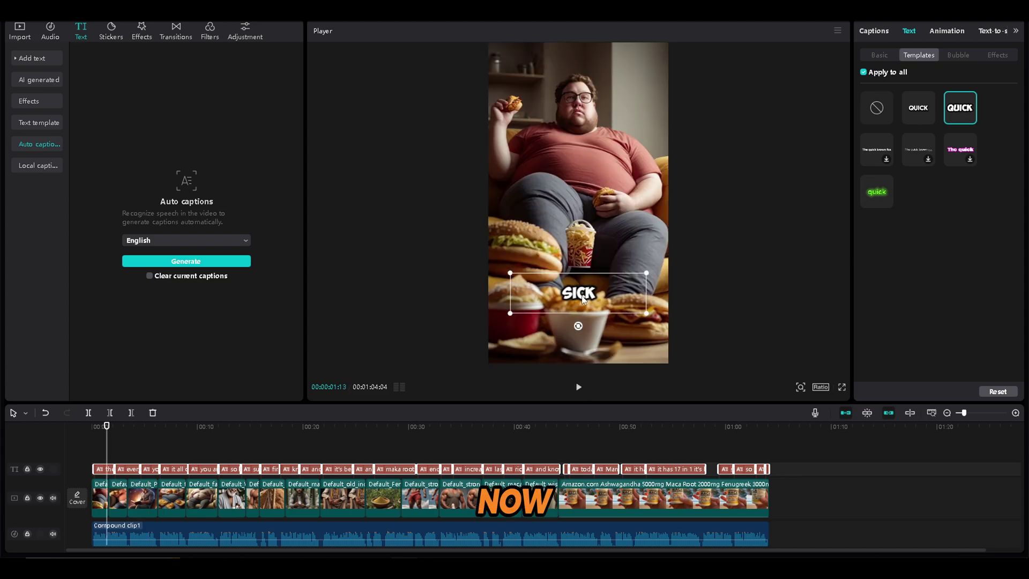
{"action": "left_click_drag", "start_coordinate": [581, 294], "coordinate": [582, 201]}
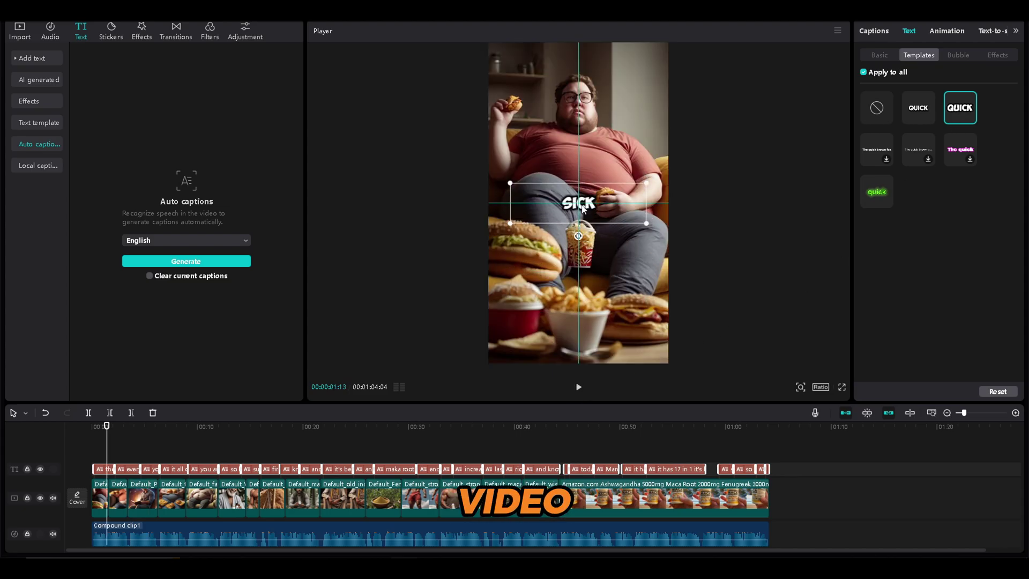
{"action": "left_click", "coordinate": [880, 55]}
{"action": "left_click", "coordinate": [1013, 124]}
{"action": "left_click", "coordinate": [1013, 124]}
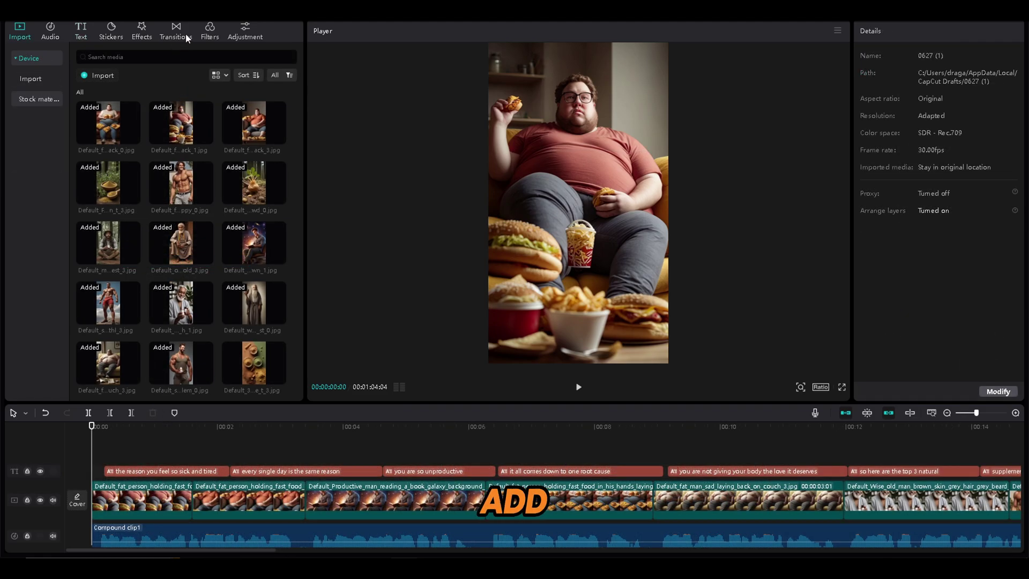
- Place the Camera Left transition between the first two image clips and preview it
{"action": "left_click", "coordinate": [184, 35]}
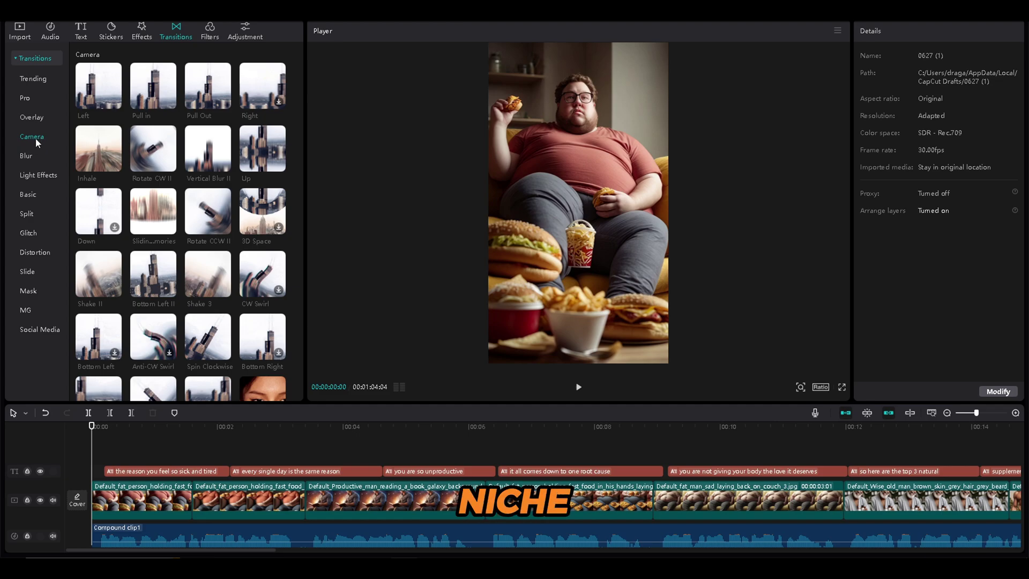
{"action": "left_click", "coordinate": [108, 86]}
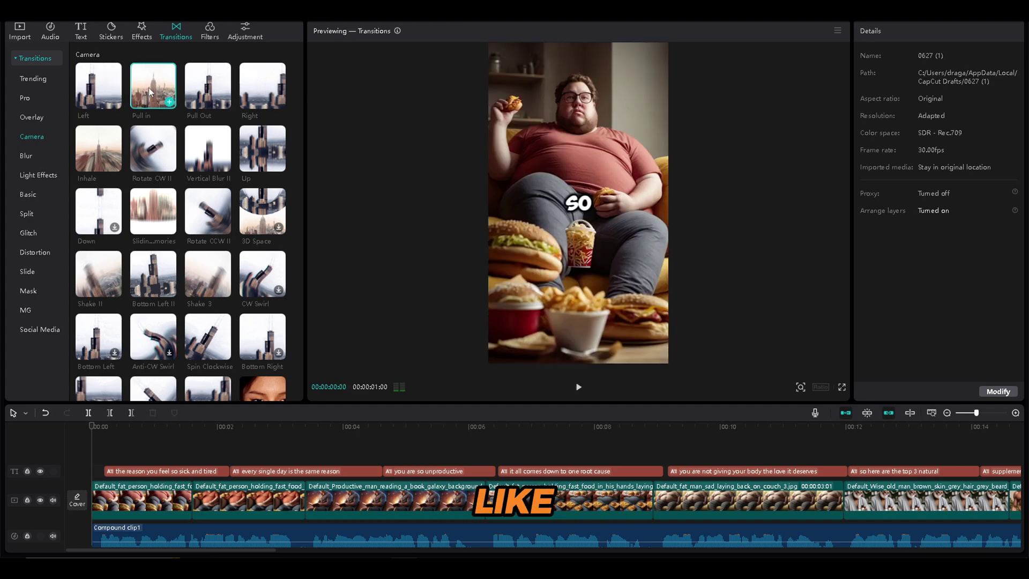
{"action": "left_click_drag", "start_coordinate": [109, 86], "coordinate": [181, 497]}
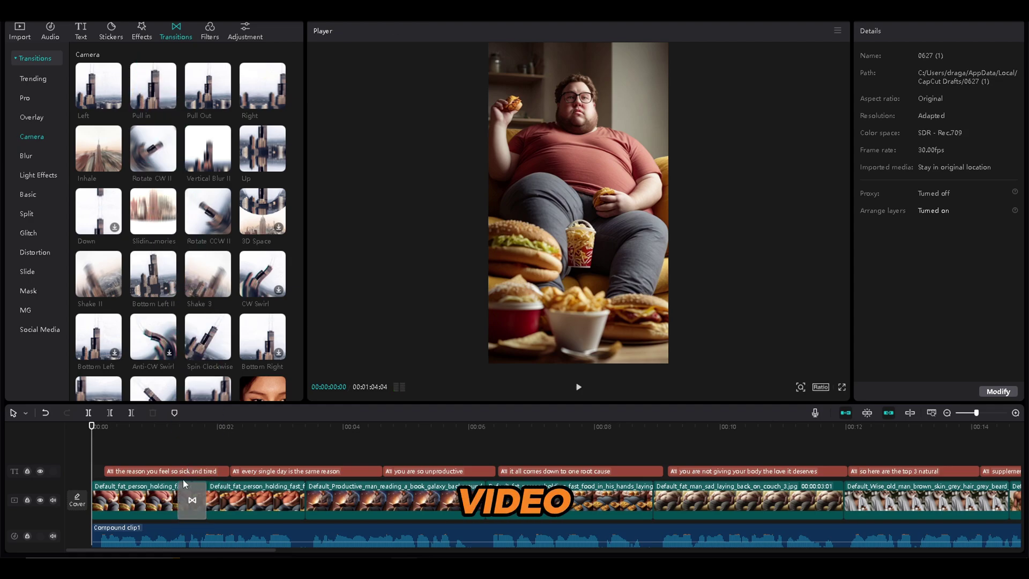
{"action": "key", "text": "space"}
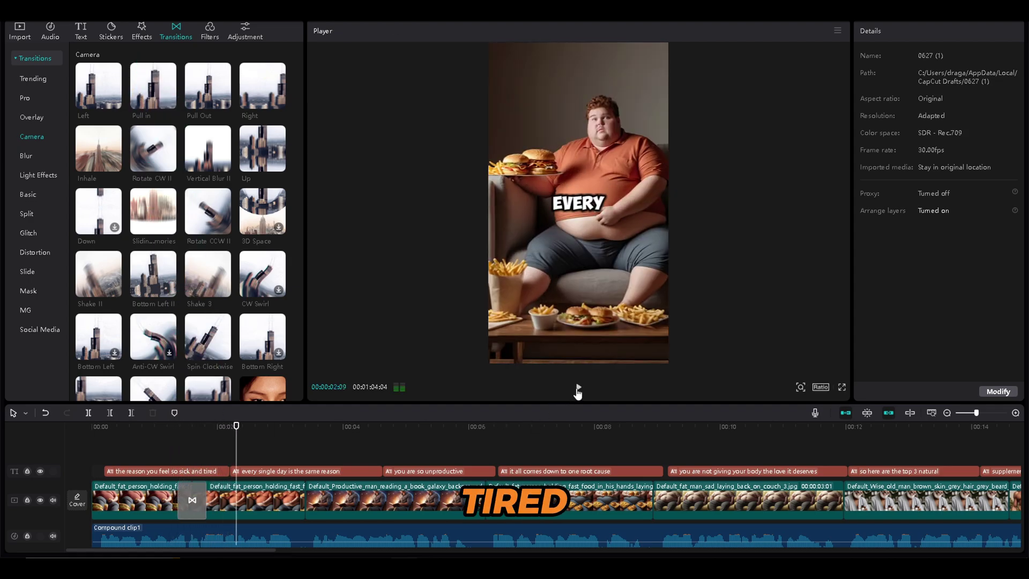
{"action": "key", "text": "space"}
{"action": "scroll", "coordinate": [351, 518], "scroll_direction": "down", "scroll_amount": 3}
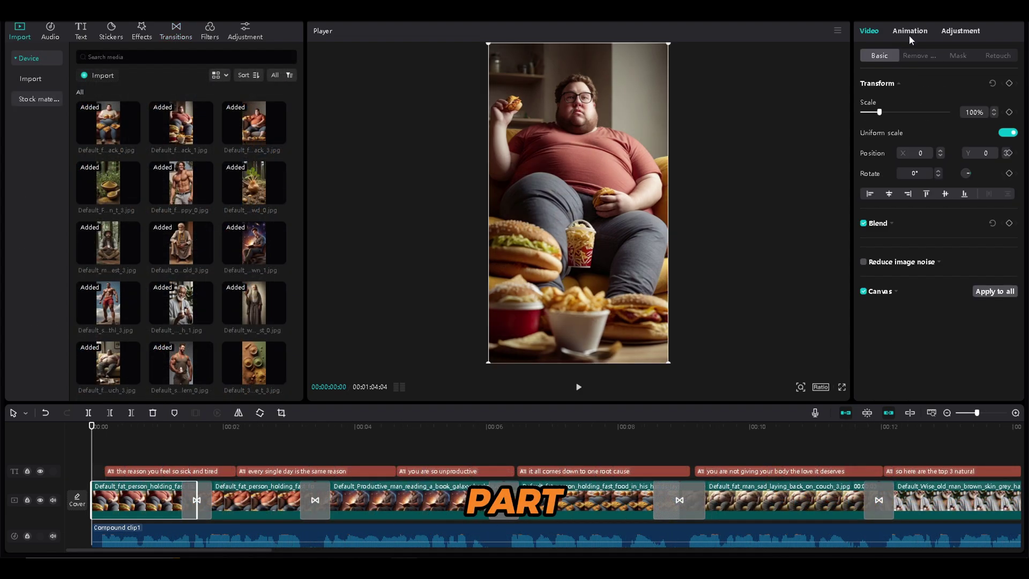
- Give the first fast-food image clip the 1.6s Zoom 2 combo animation instead of Bounce 1
{"action": "left_click", "coordinate": [909, 34]}
{"action": "left_click", "coordinate": [989, 56]}
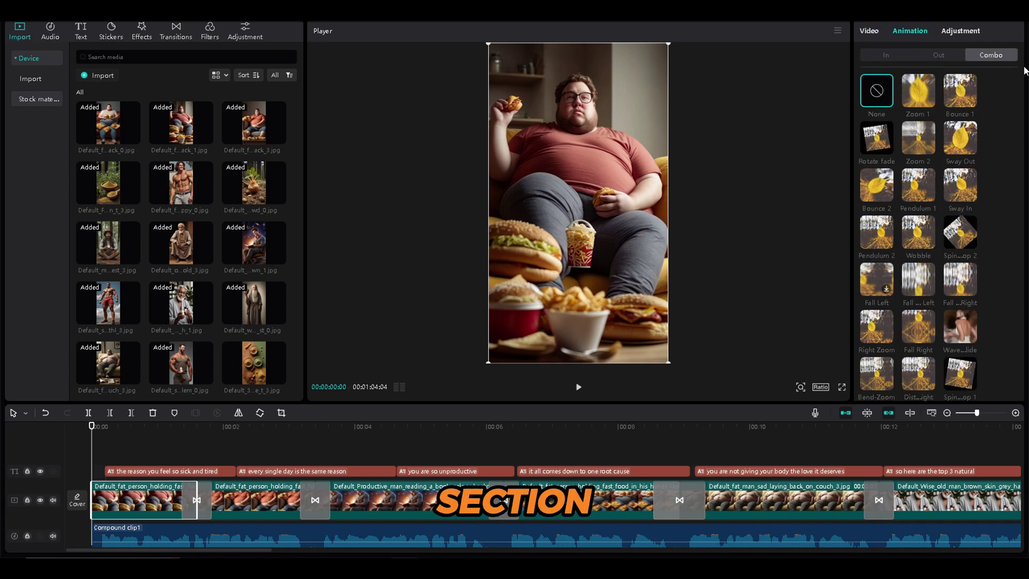
{"action": "left_click", "coordinate": [953, 98]}
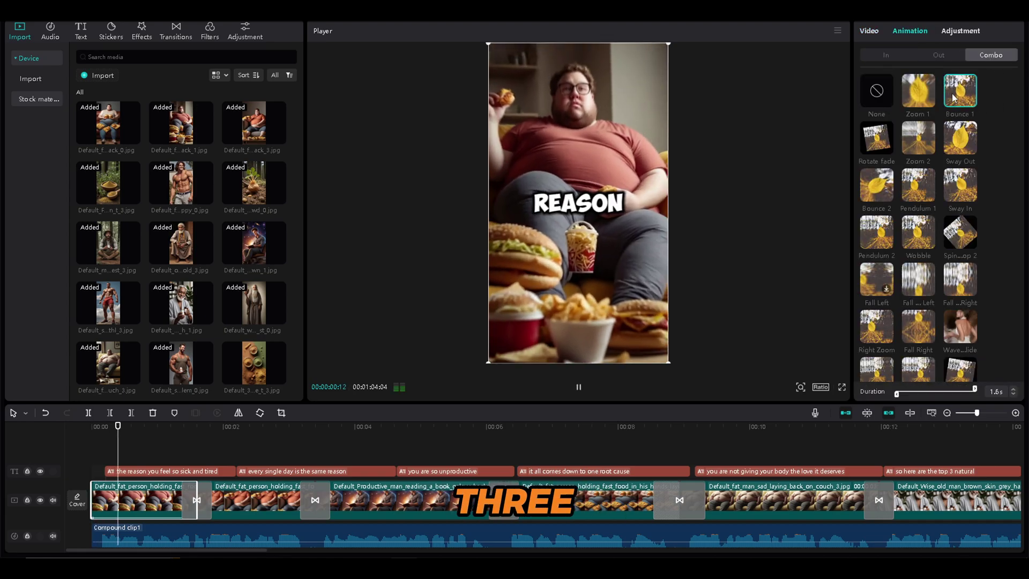
{"action": "left_click", "coordinate": [919, 138]}
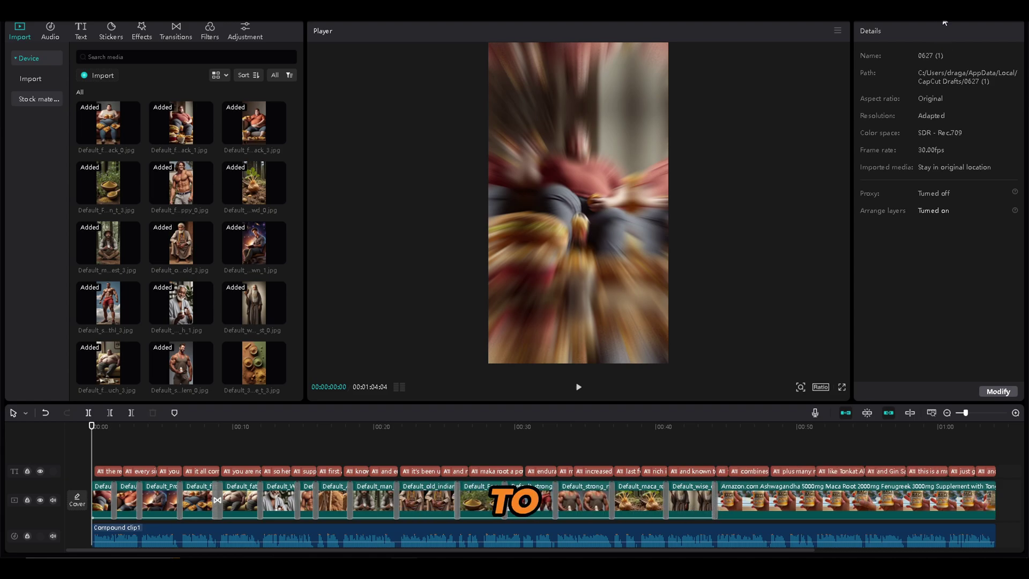
- Set the export resolution to 1080P and the frame rate to 60fps
{"action": "left_click", "coordinate": [946, 20]}
{"action": "left_click", "coordinate": [622, 214]}
{"action": "left_click", "coordinate": [608, 265]}
{"action": "left_click", "coordinate": [622, 296]}
{"action": "left_click", "coordinate": [619, 378]}
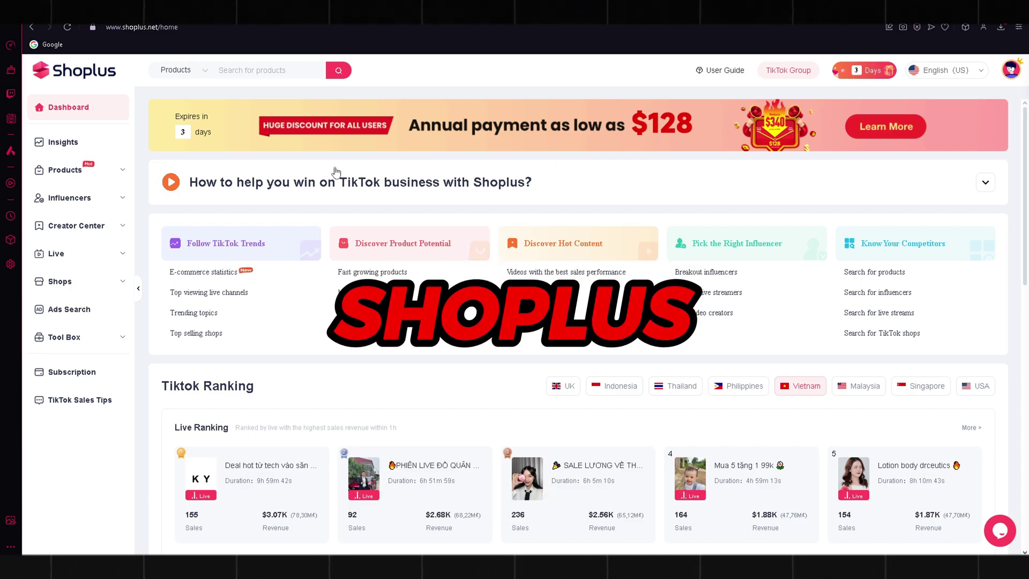
- Open Songs Ranking under Creator Center in the Shoplus sidebar
{"action": "left_click", "coordinate": [114, 232]}
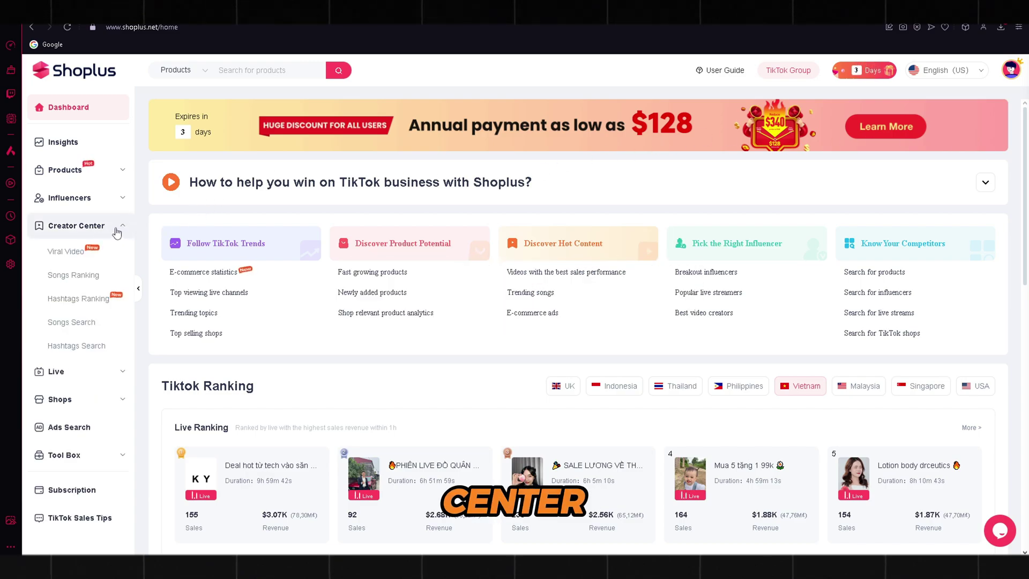
{"action": "left_click", "coordinate": [107, 277]}
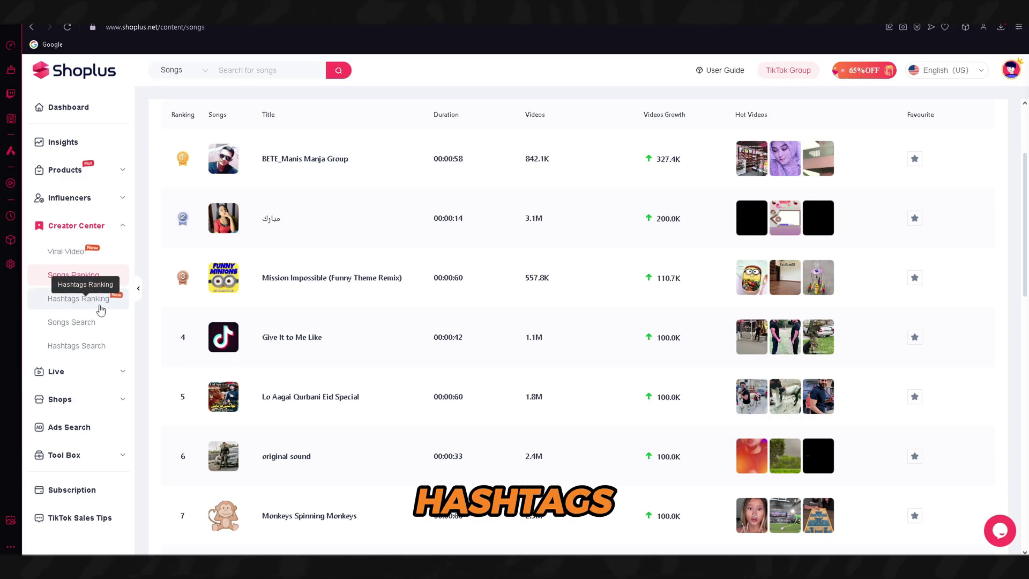
- Open Hashtags Ranking and scroll the table led by #tiktokshop
{"action": "left_click", "coordinate": [100, 309]}
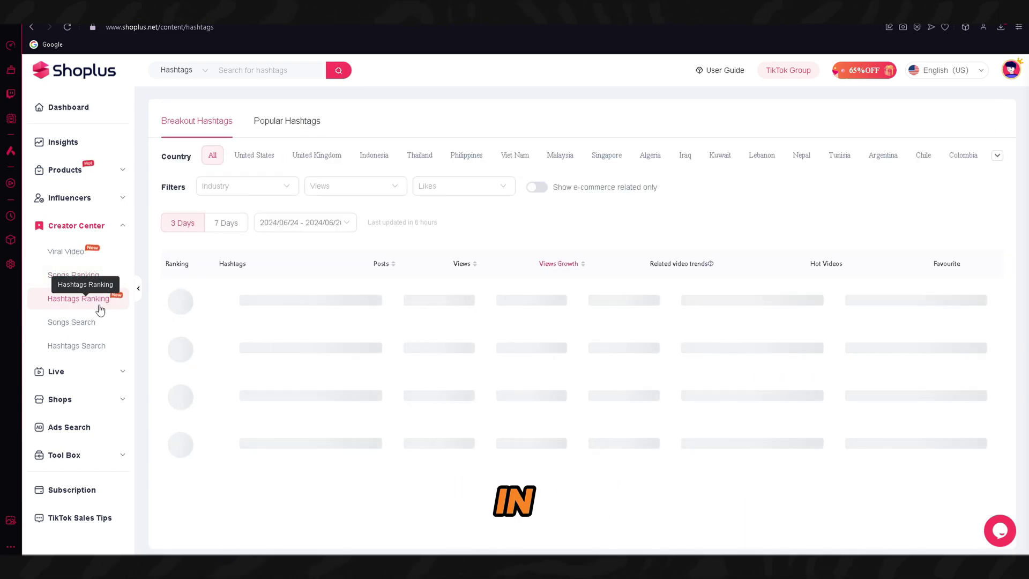
{"action": "scroll", "coordinate": [1027, 167], "scroll_direction": "down", "scroll_amount": 2}
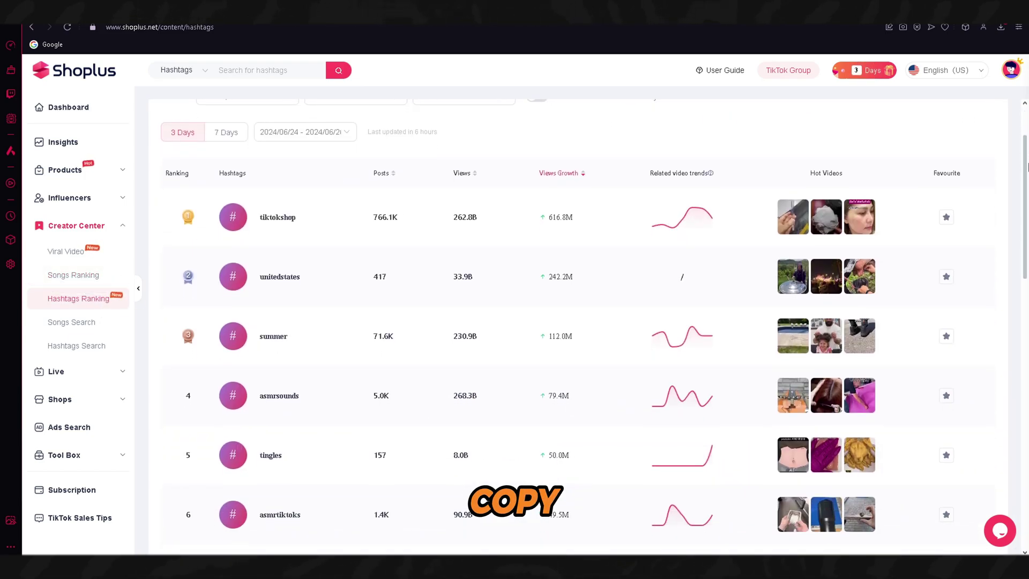